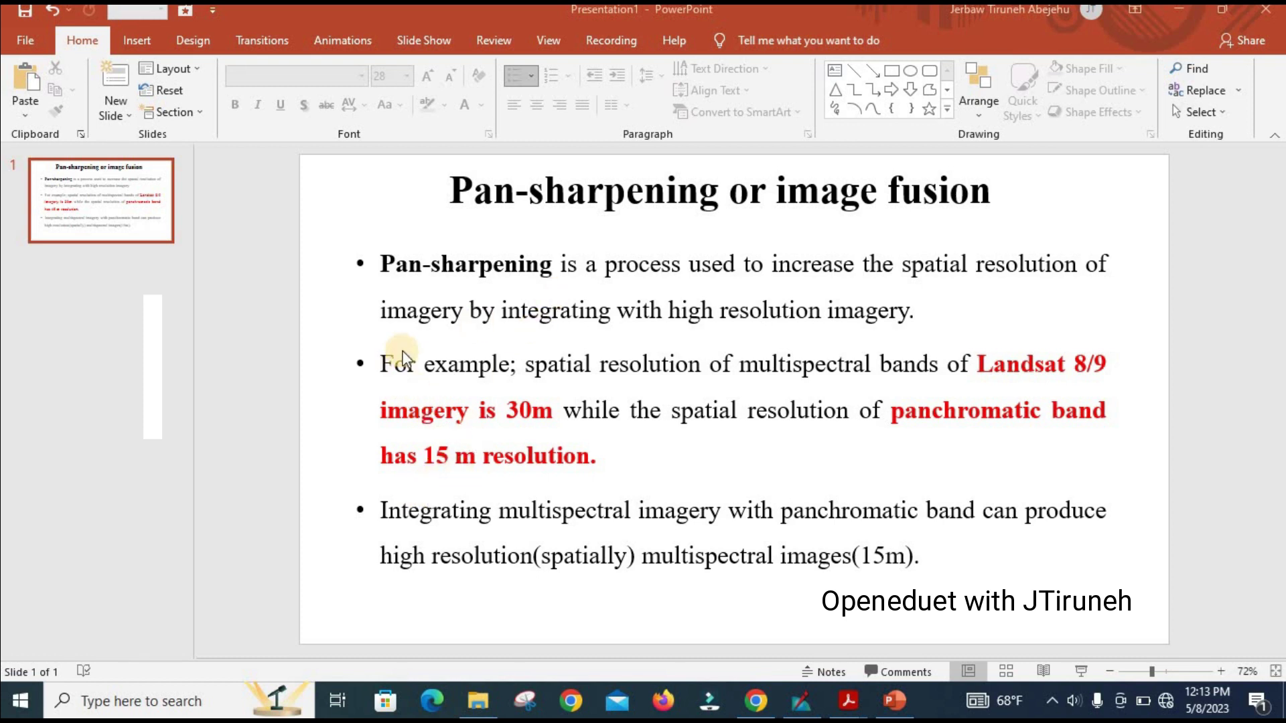
# Add 1_Hawassa_2023_LS8_C2L2_B2B7.tif to the 2D view and fit it to the frame.
pyautogui.click(805, 700)
pyautogui.click(805, 612)
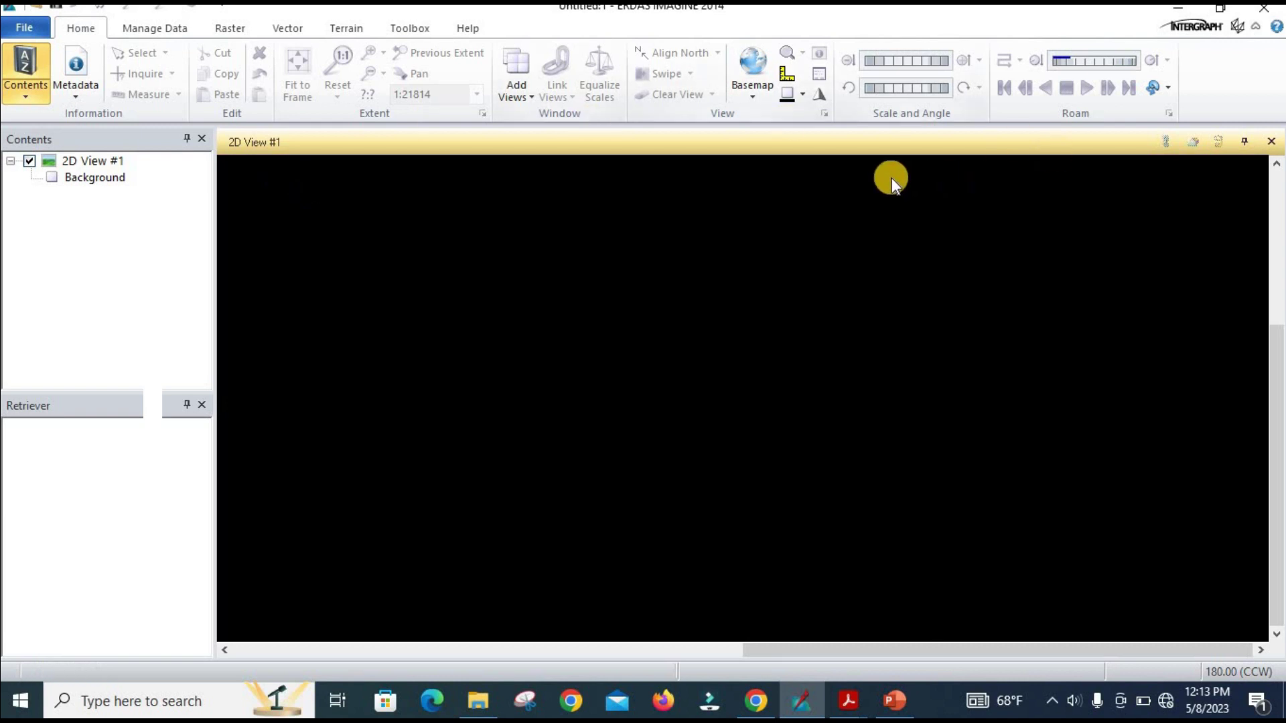
pyautogui.click(22, 27)
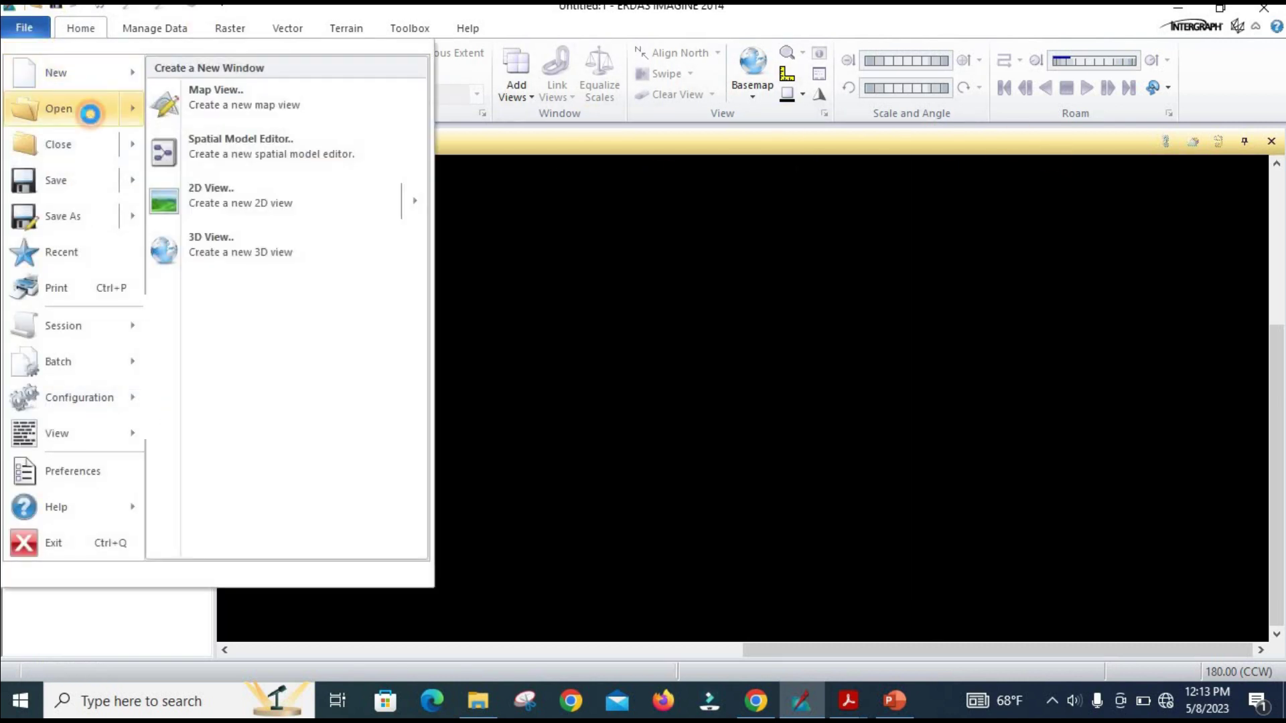
pyautogui.click(331, 158)
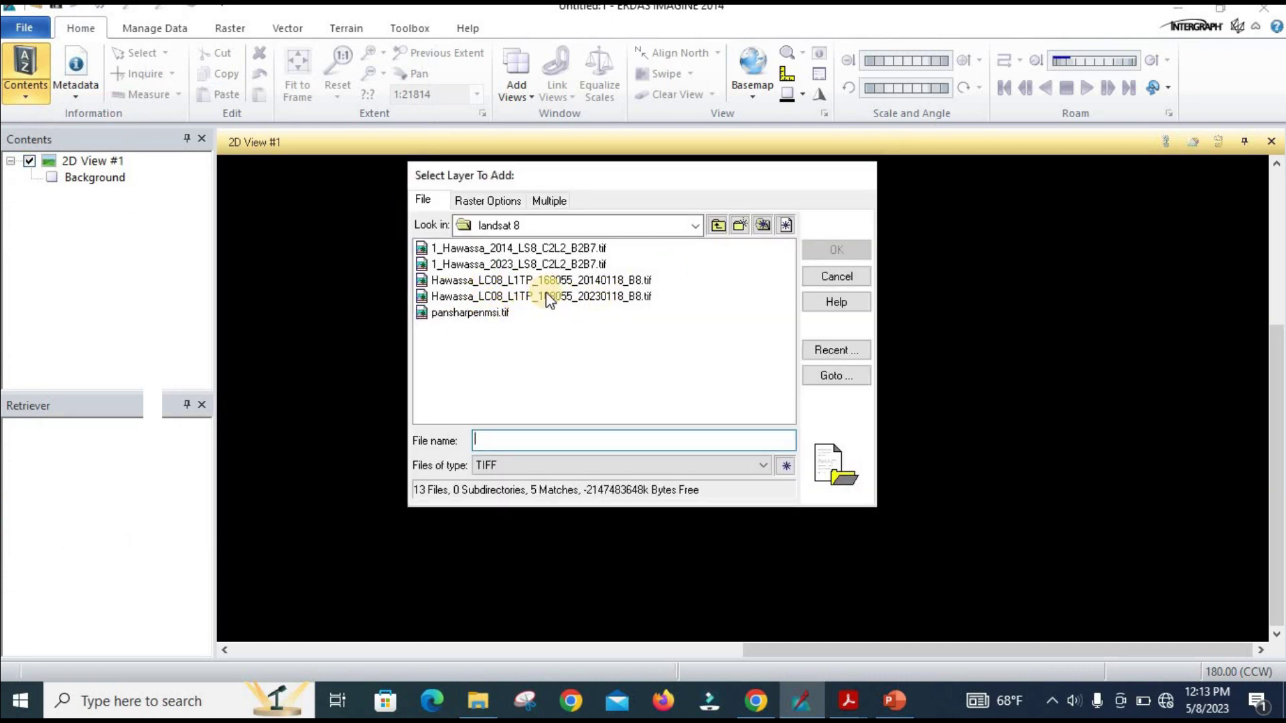
pyautogui.click(513, 263)
pyautogui.click(830, 251)
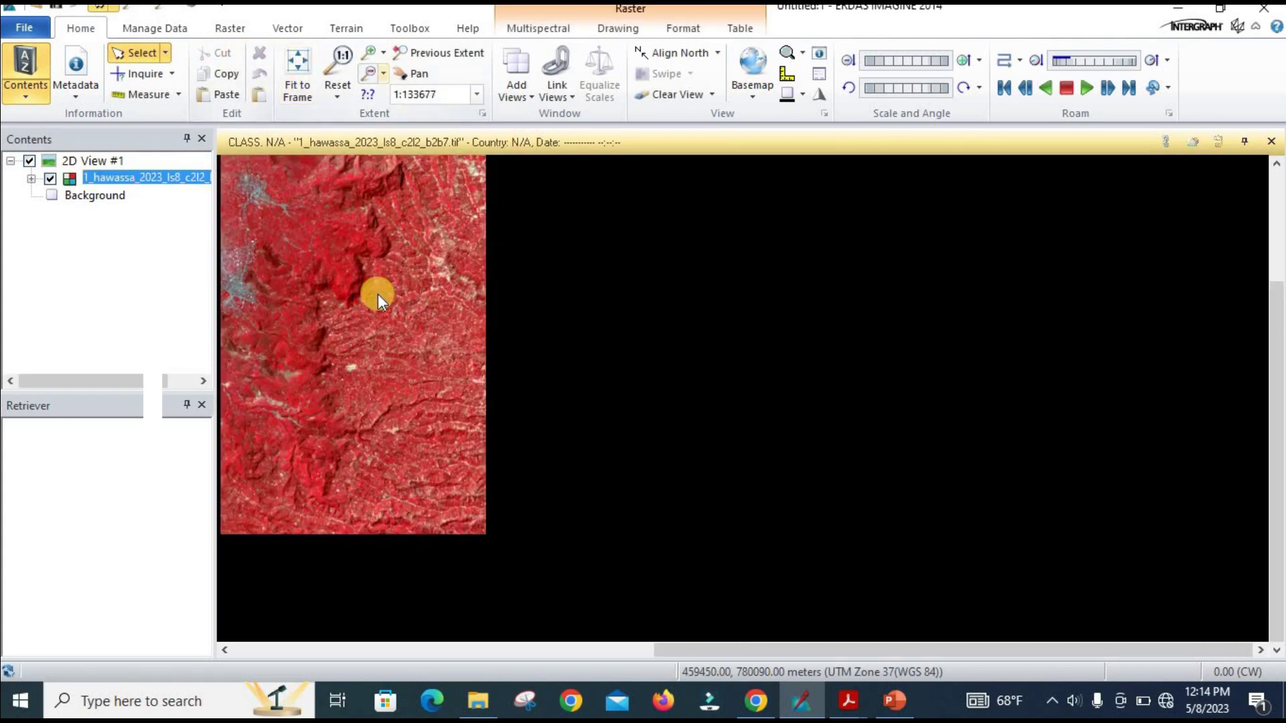
pyautogui.click(376, 294)
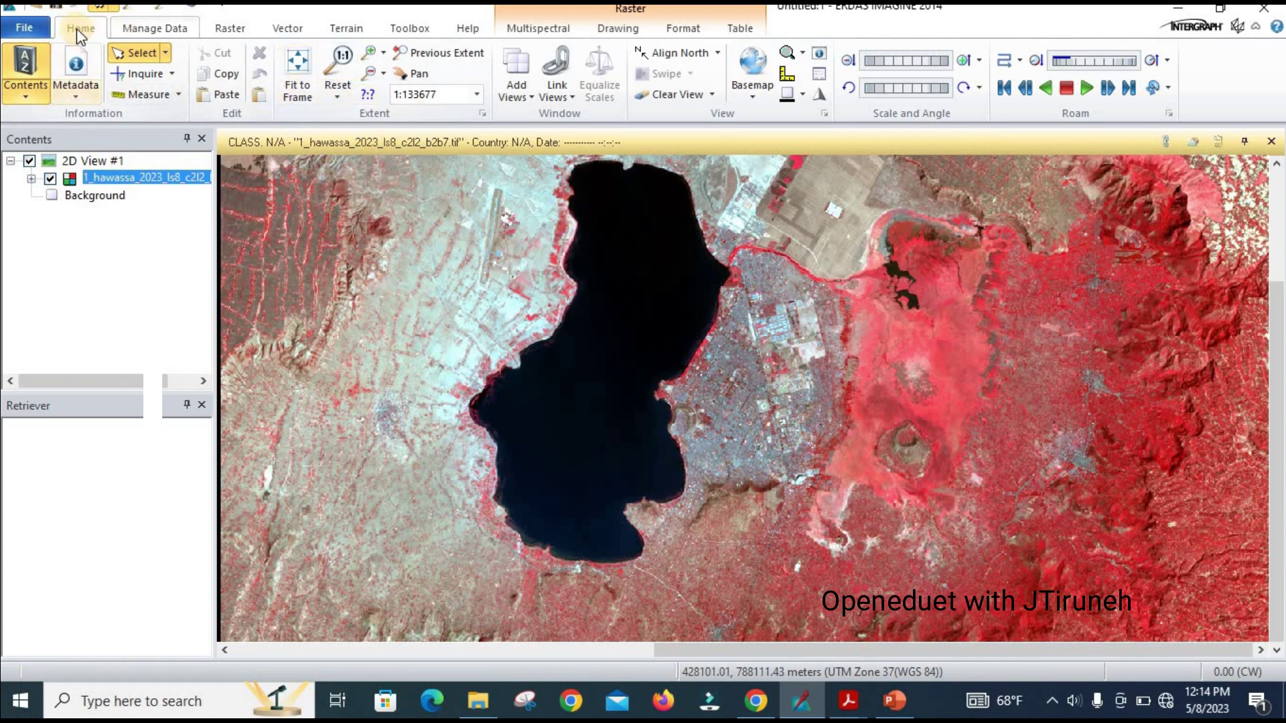
# Add the 2023 B8 panchromatic band as a second raster layer.
pyautogui.click(24, 27)
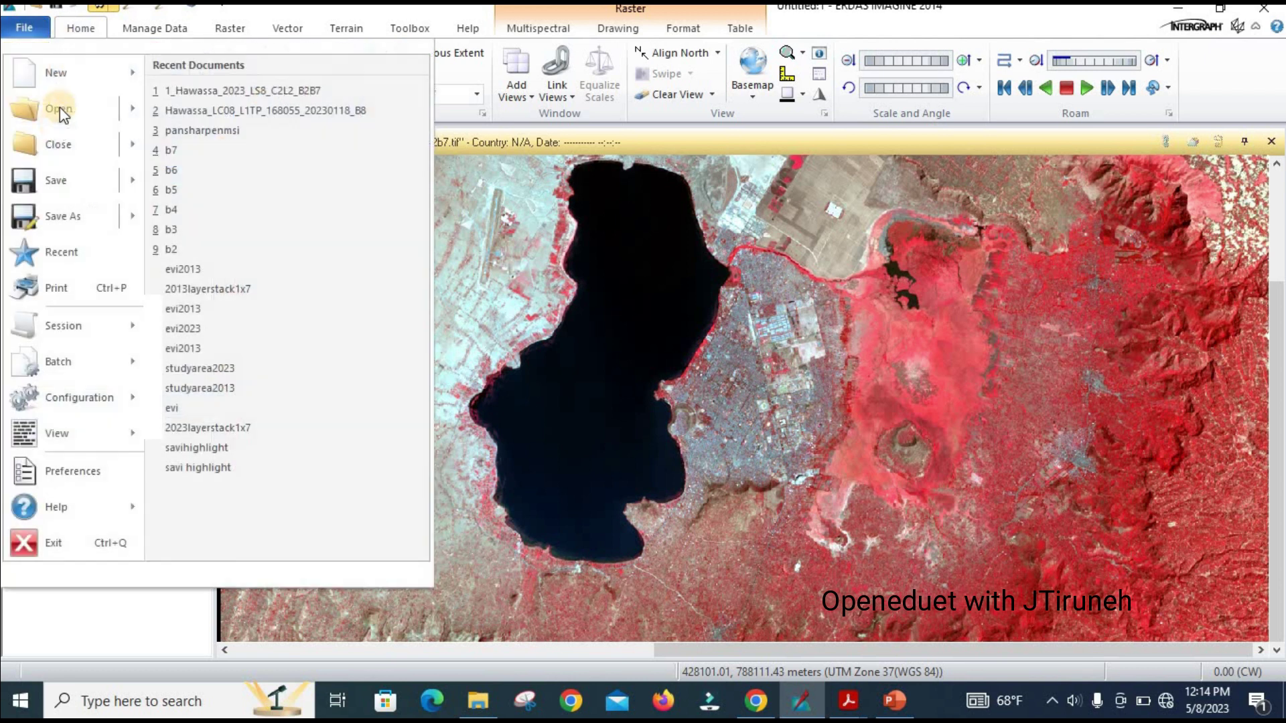
pyautogui.click(58, 108)
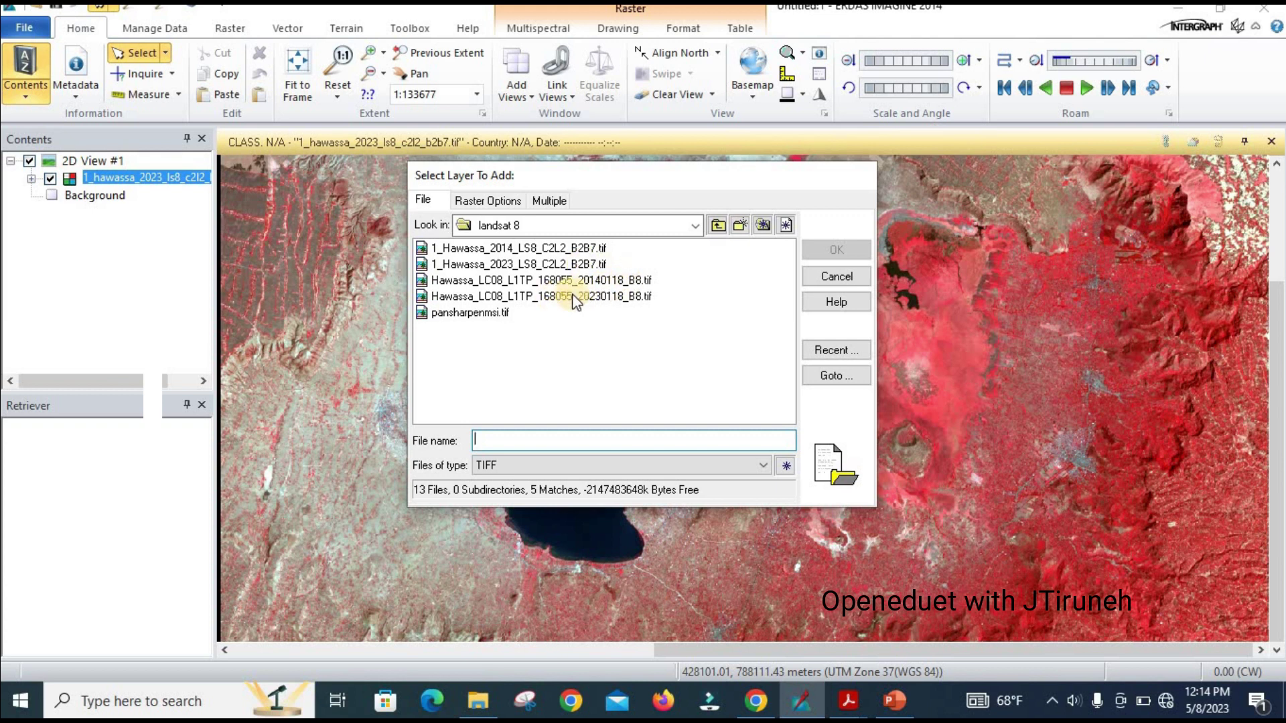
pyautogui.click(749, 293)
pyautogui.click(837, 251)
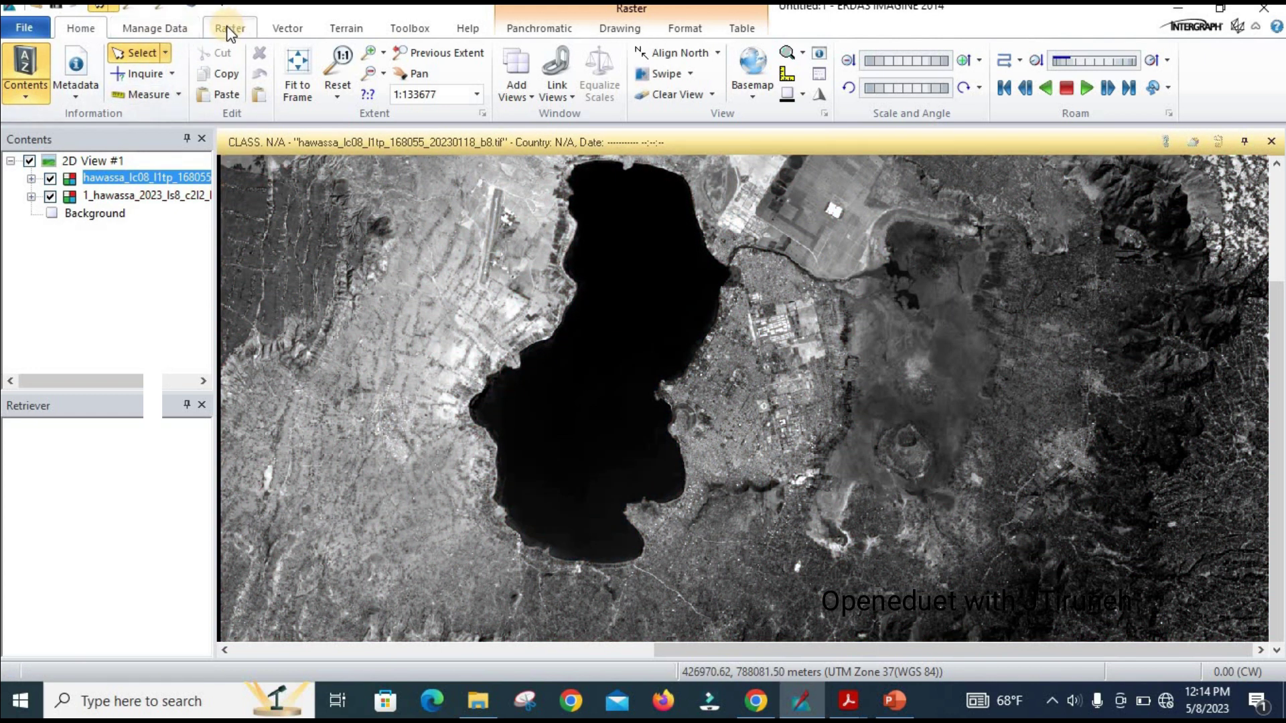
# Launch HPF Resolution Merge from the Raster tab's Pan Sharpen methods.
pyautogui.click(229, 28)
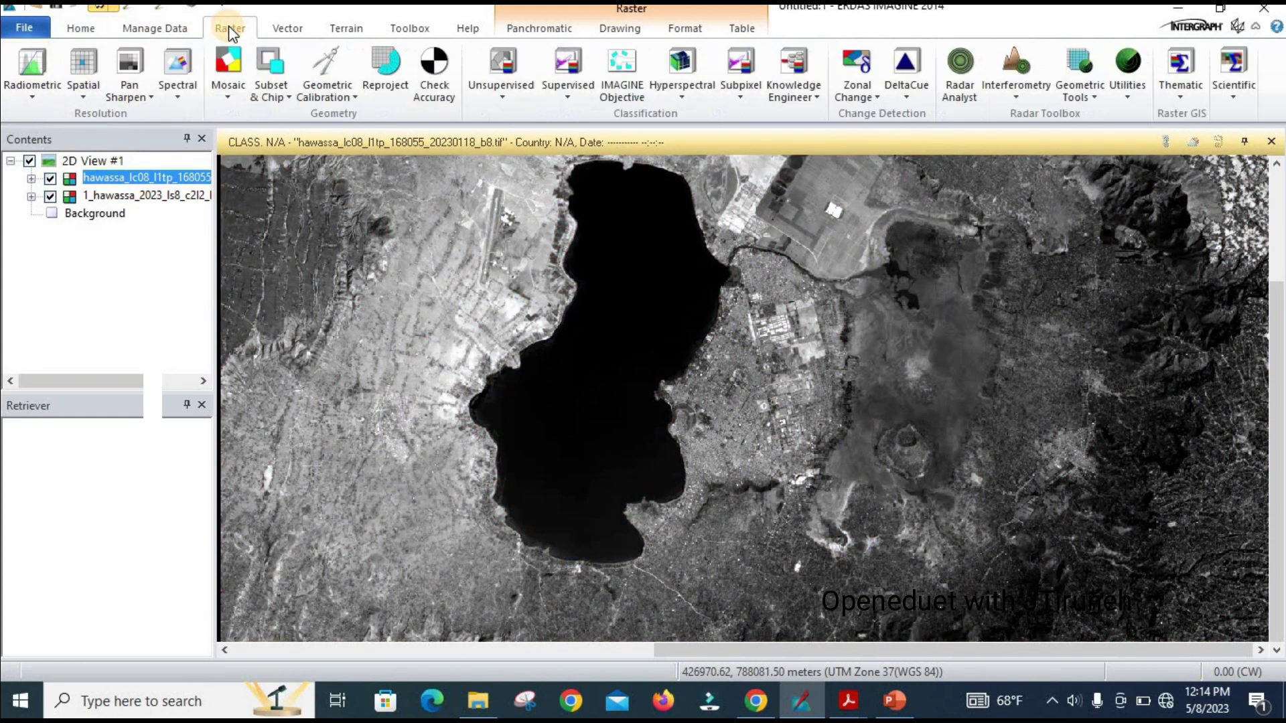
pyautogui.click(150, 92)
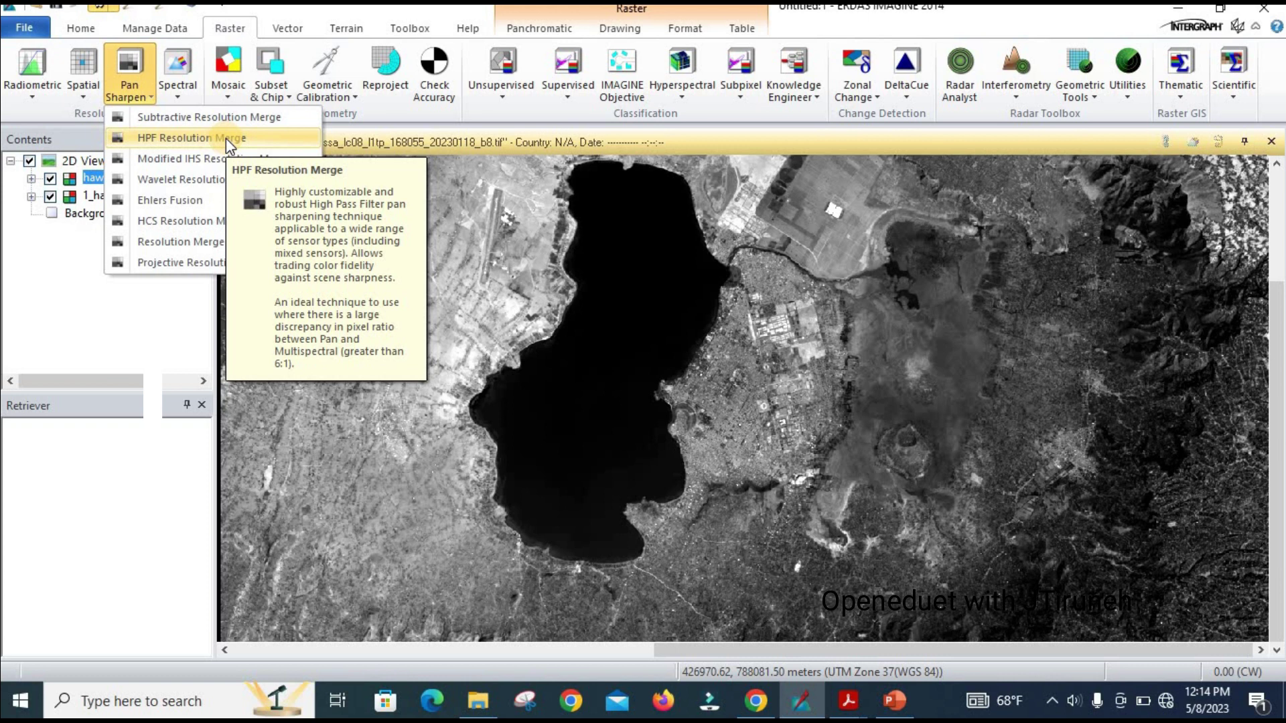
pyautogui.click(182, 141)
# Set 1_Hawassa_2023_LS8_C2L2_B2B7.tif as the HPF merge's multispectral input file.
pyautogui.moveTo(362, 143); pyautogui.dragTo(836, 23)
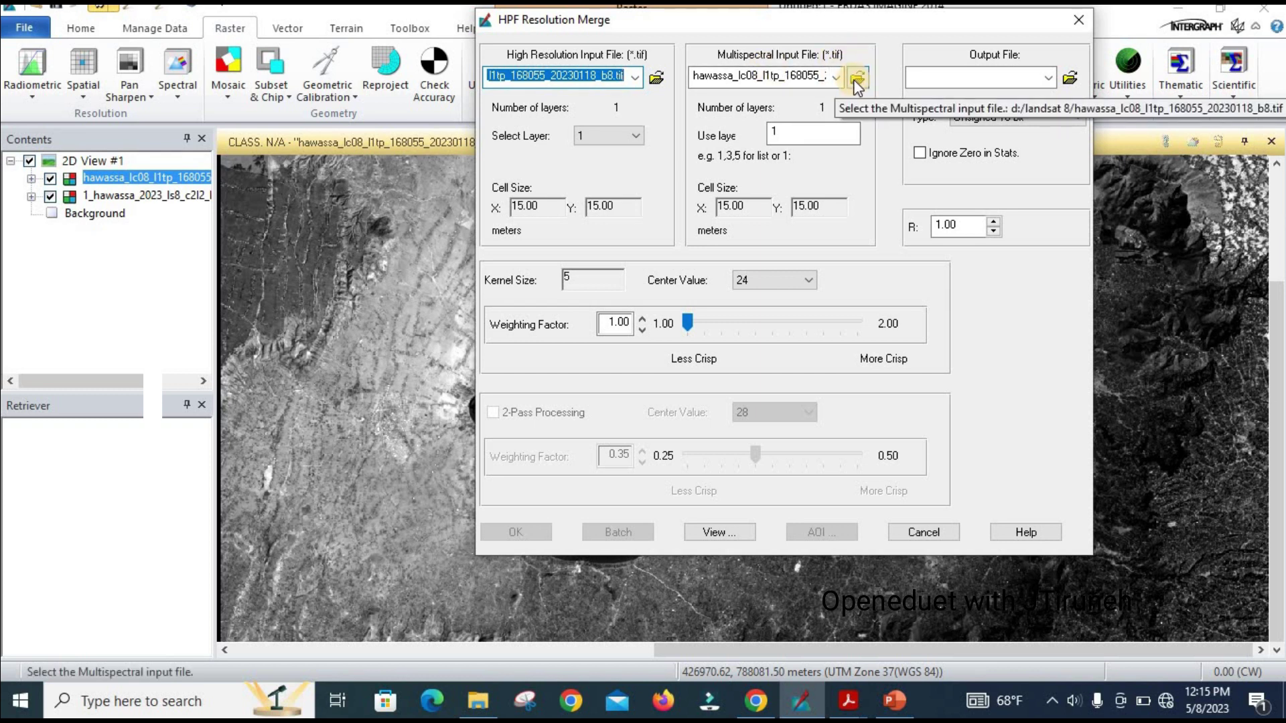
pyautogui.click(855, 79)
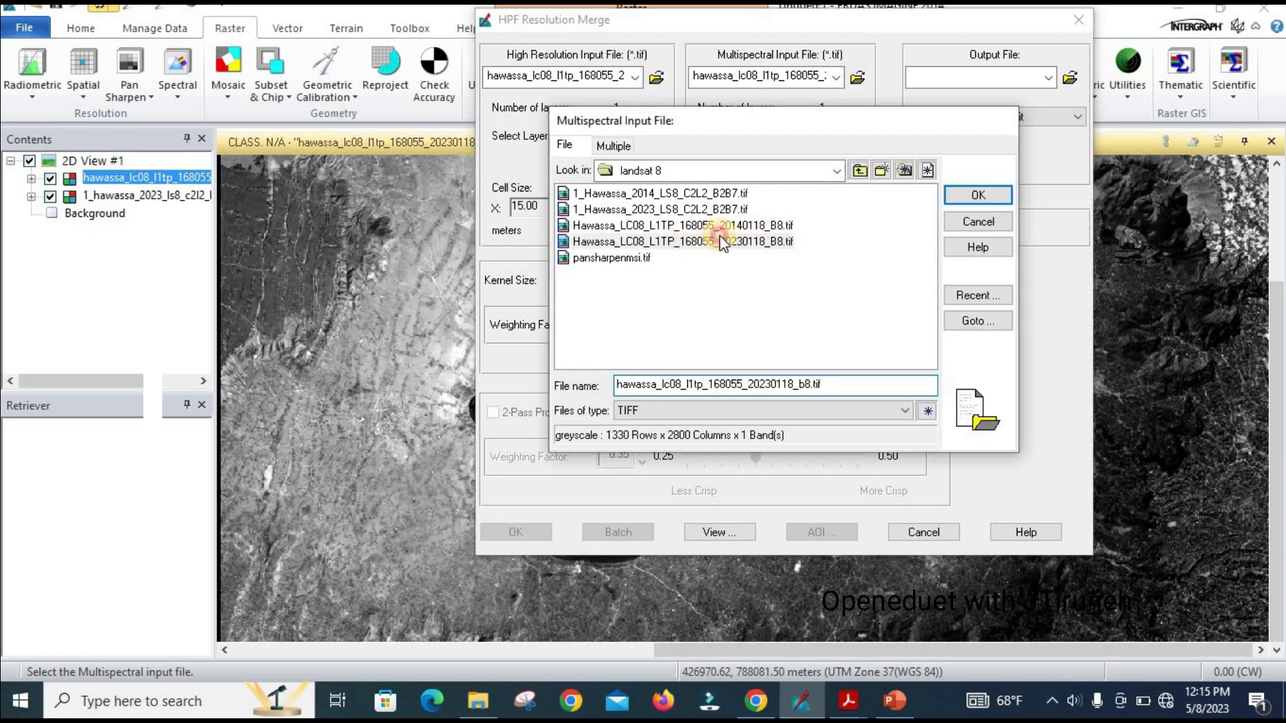
pyautogui.click(719, 241)
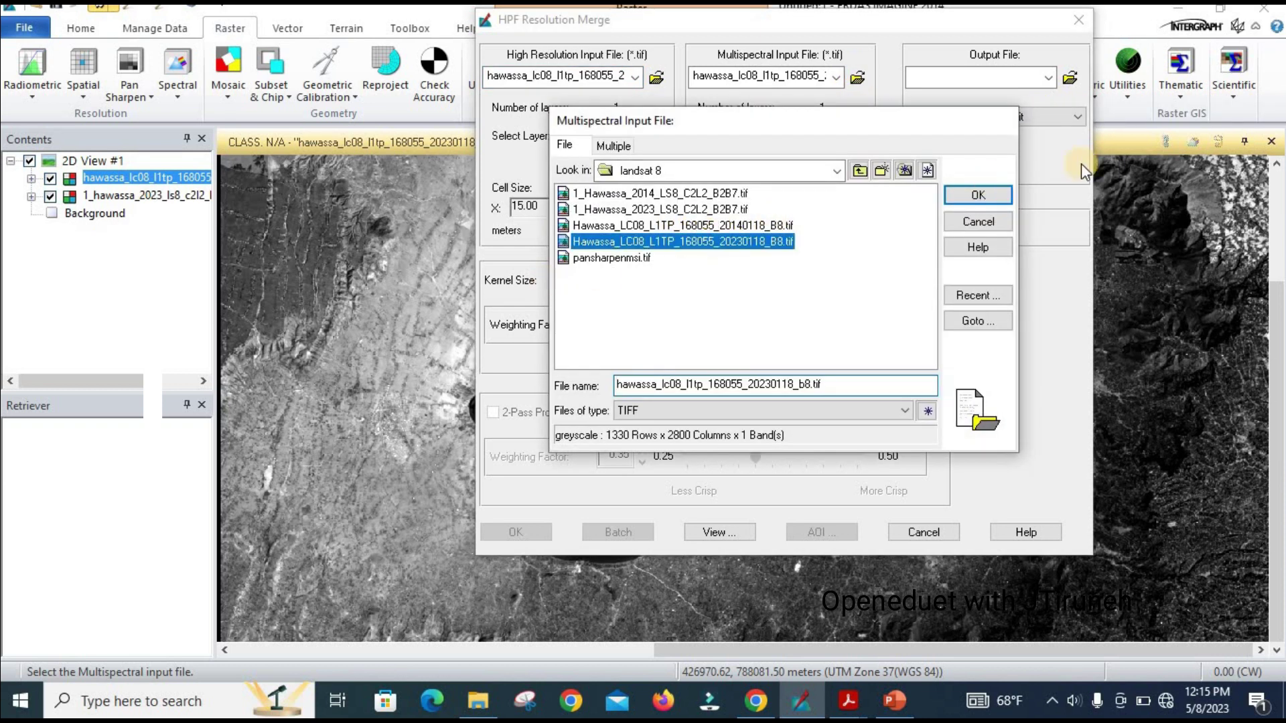
pyautogui.click(682, 208)
pyautogui.click(965, 192)
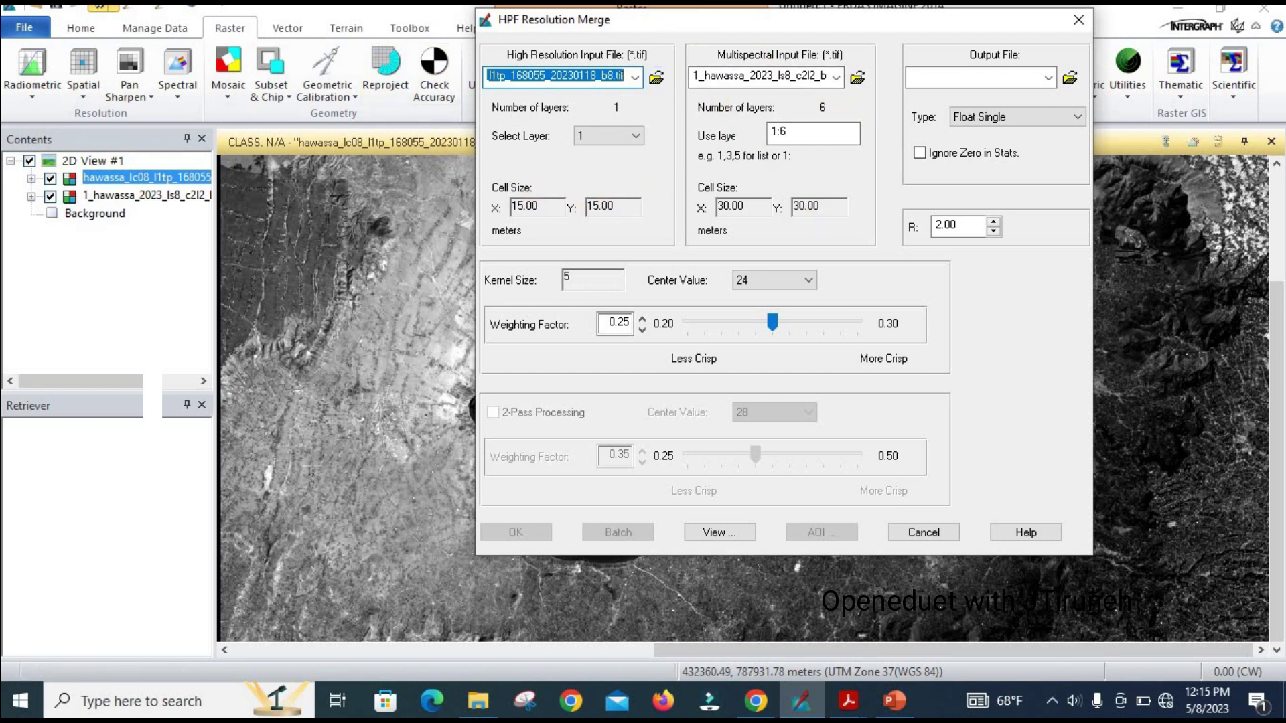
# Set the merge output to pansharpen.tif in a new D:\DIP Assignment\pansharpen folder.
pyautogui.click(1070, 78)
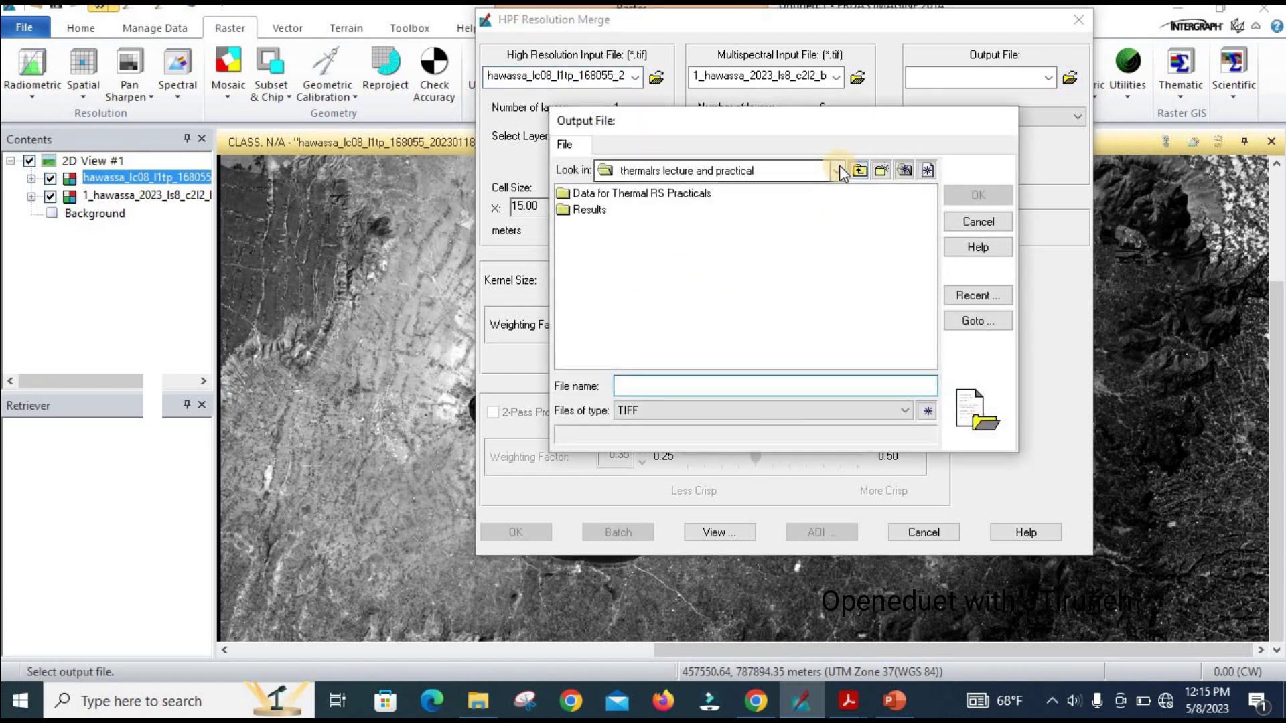
pyautogui.click(836, 170)
pyautogui.click(663, 209)
pyautogui.doubleClick(608, 338)
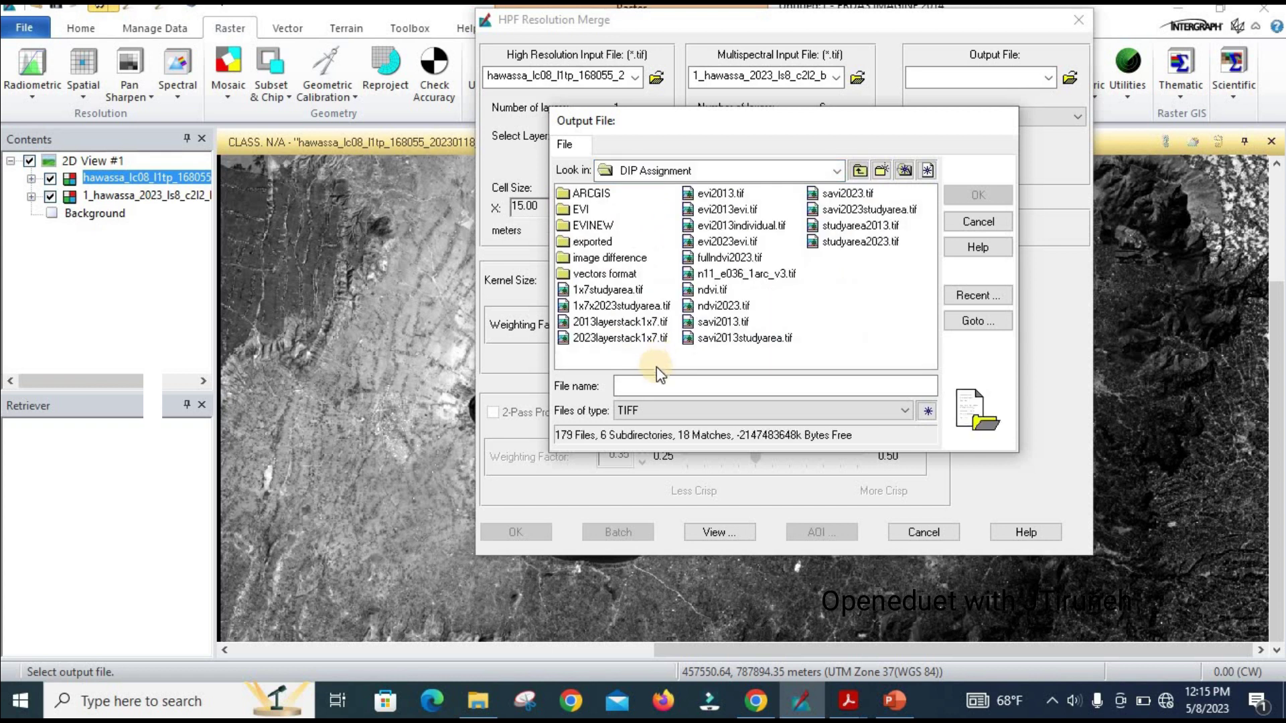
pyautogui.click(882, 170)
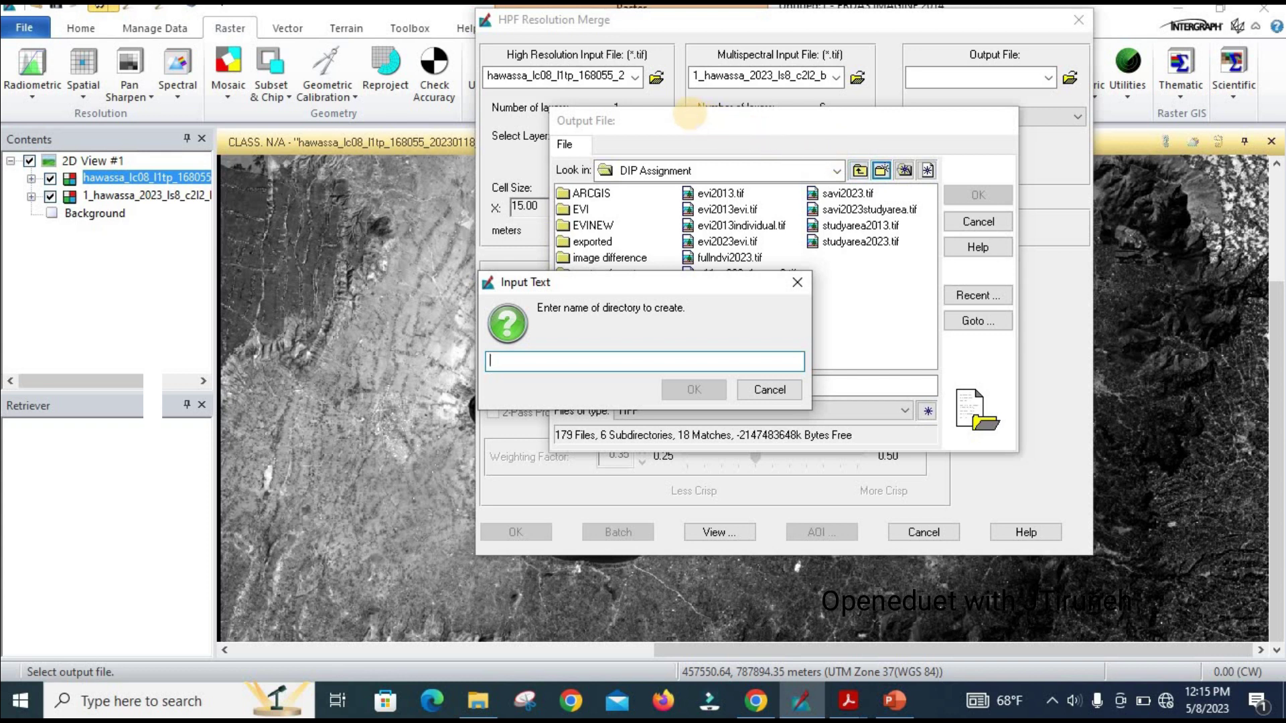
pyautogui.write('pansharpen')
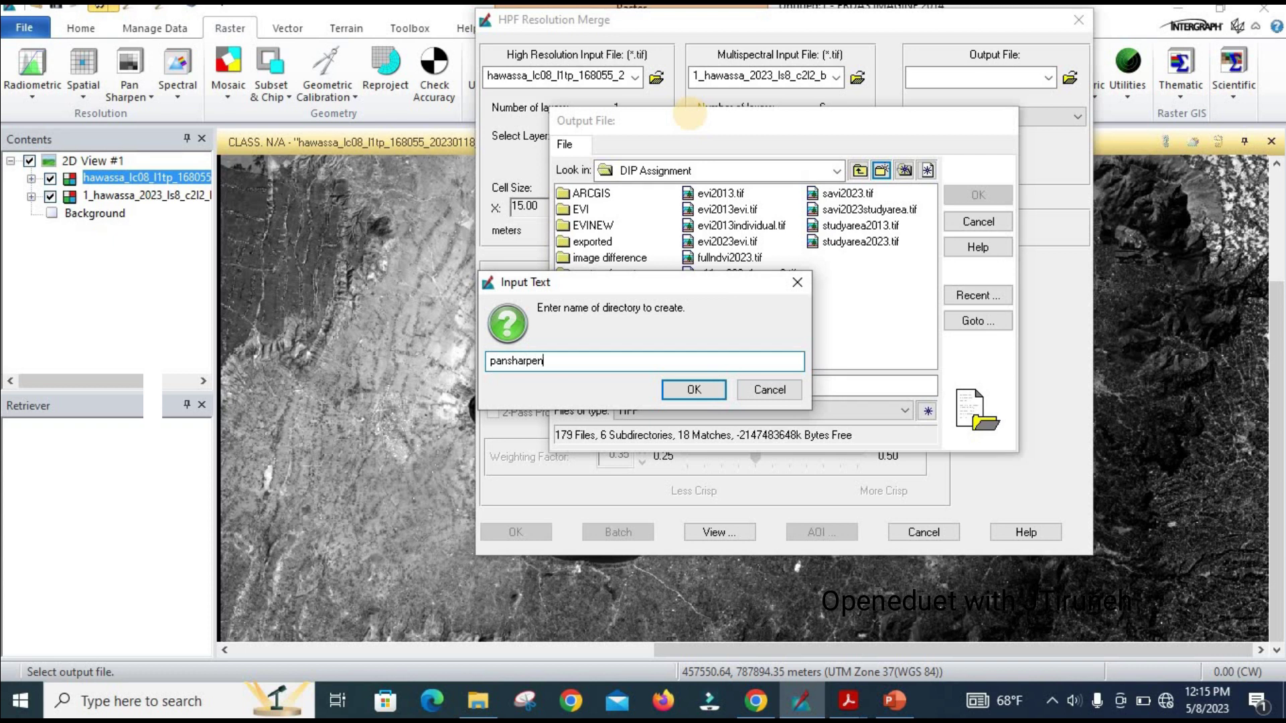
pyautogui.click(694, 390)
pyautogui.click(640, 386)
pyautogui.write('pansharpen')
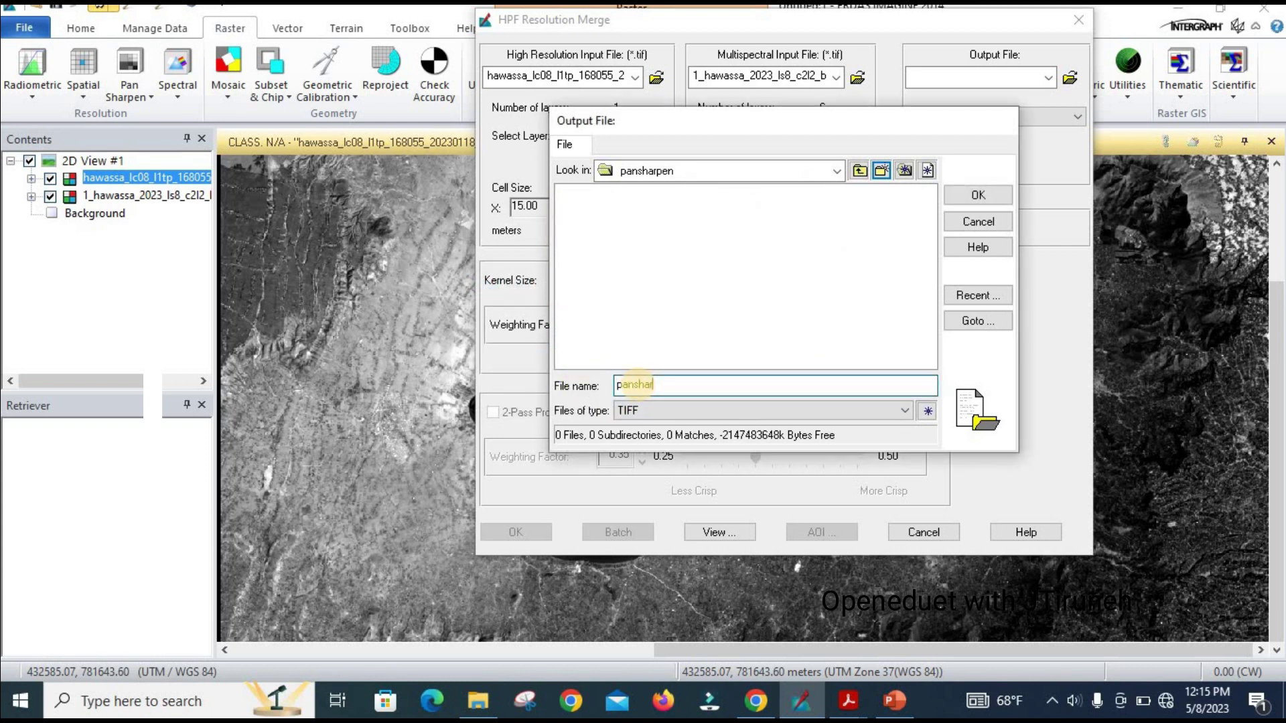
pyautogui.click(977, 195)
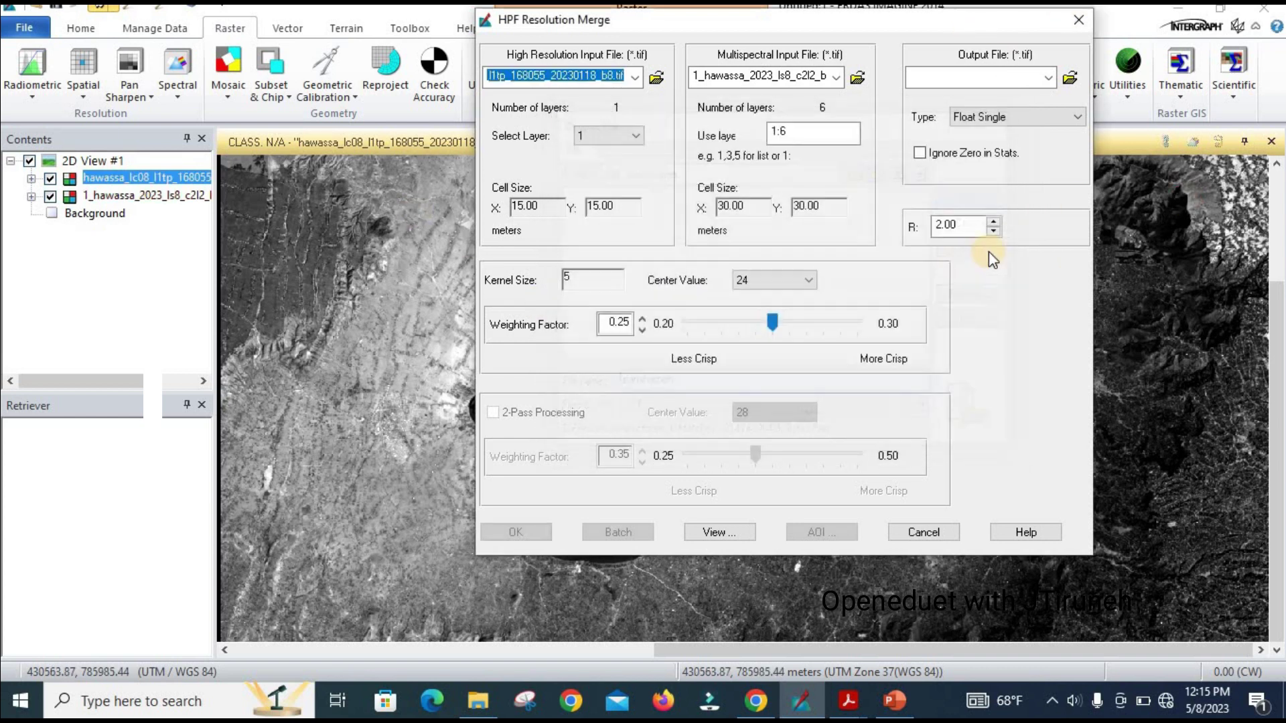
# Enable Ignore Zero in Stats and run the HPF merge to completion.
pyautogui.click(920, 156)
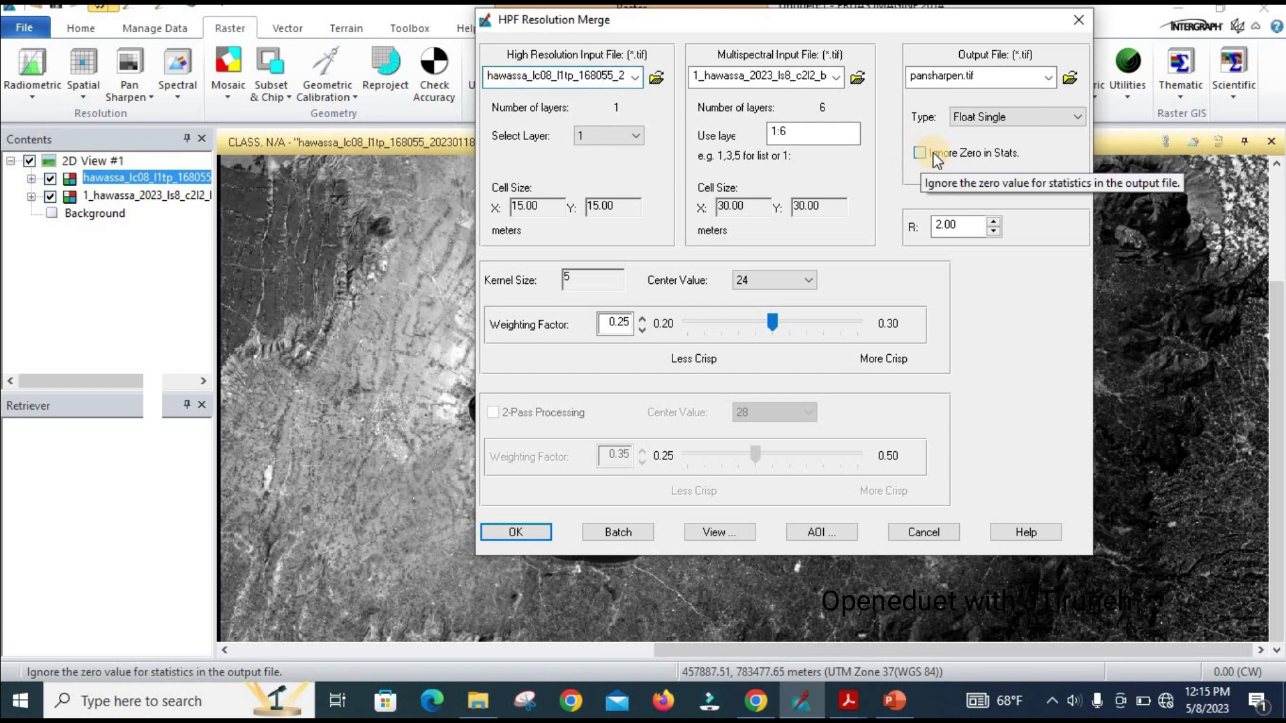
pyautogui.click(509, 530)
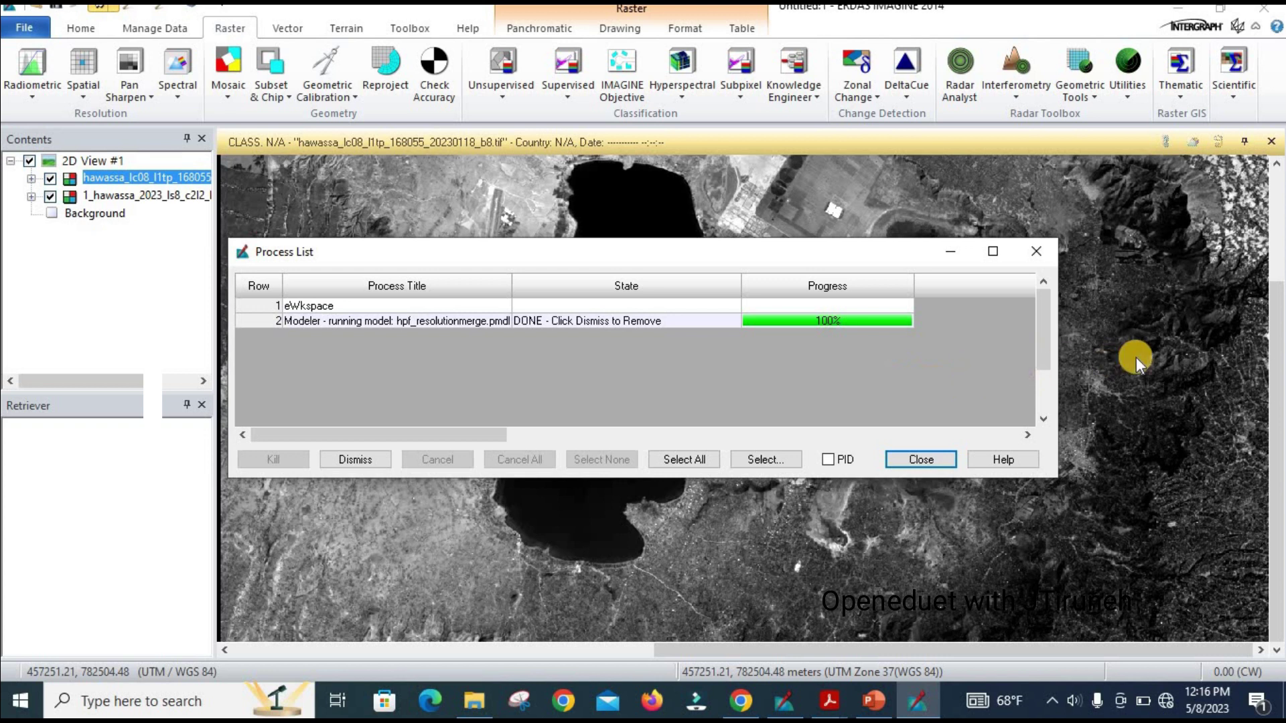
# Clear the finished job and close the Process List.
pyautogui.click(356, 459)
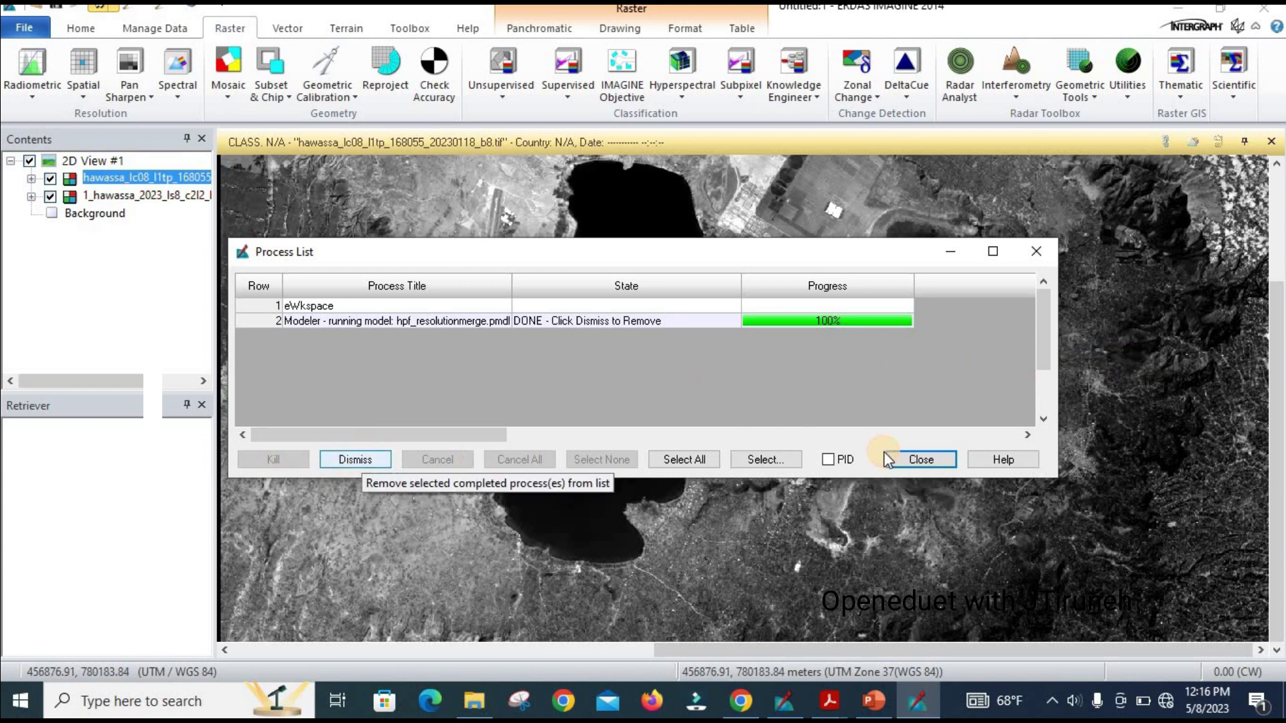
pyautogui.click(356, 459)
pyautogui.click(921, 459)
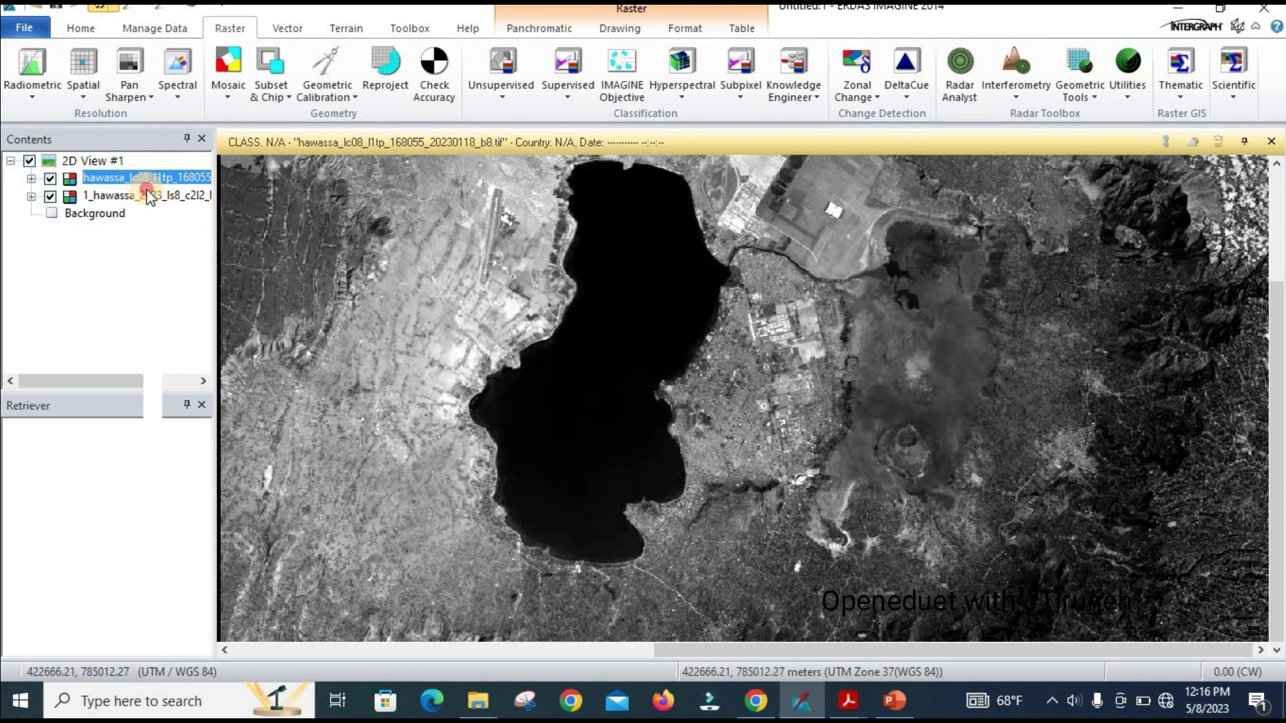
# Remove the 2023 multispectral and band 8 layers from 2D View #1.
pyautogui.click(111, 195)
pyautogui.rightClick(142, 190)
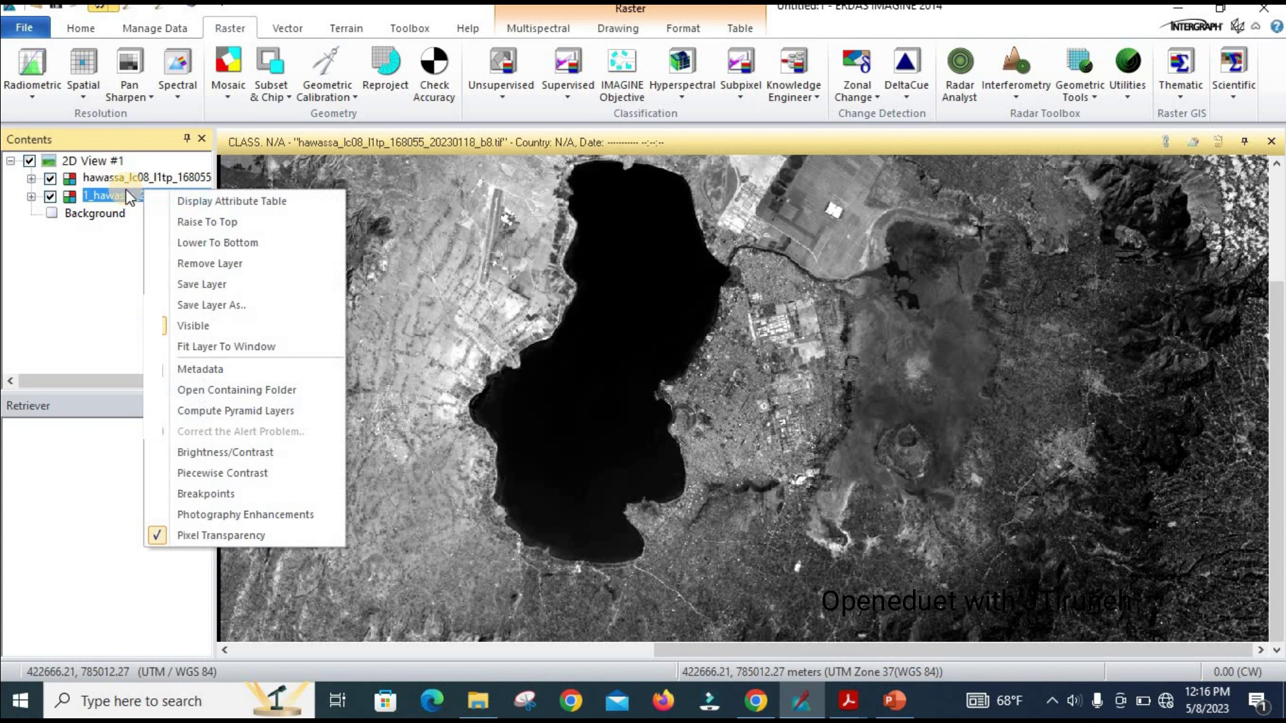
pyautogui.click(209, 263)
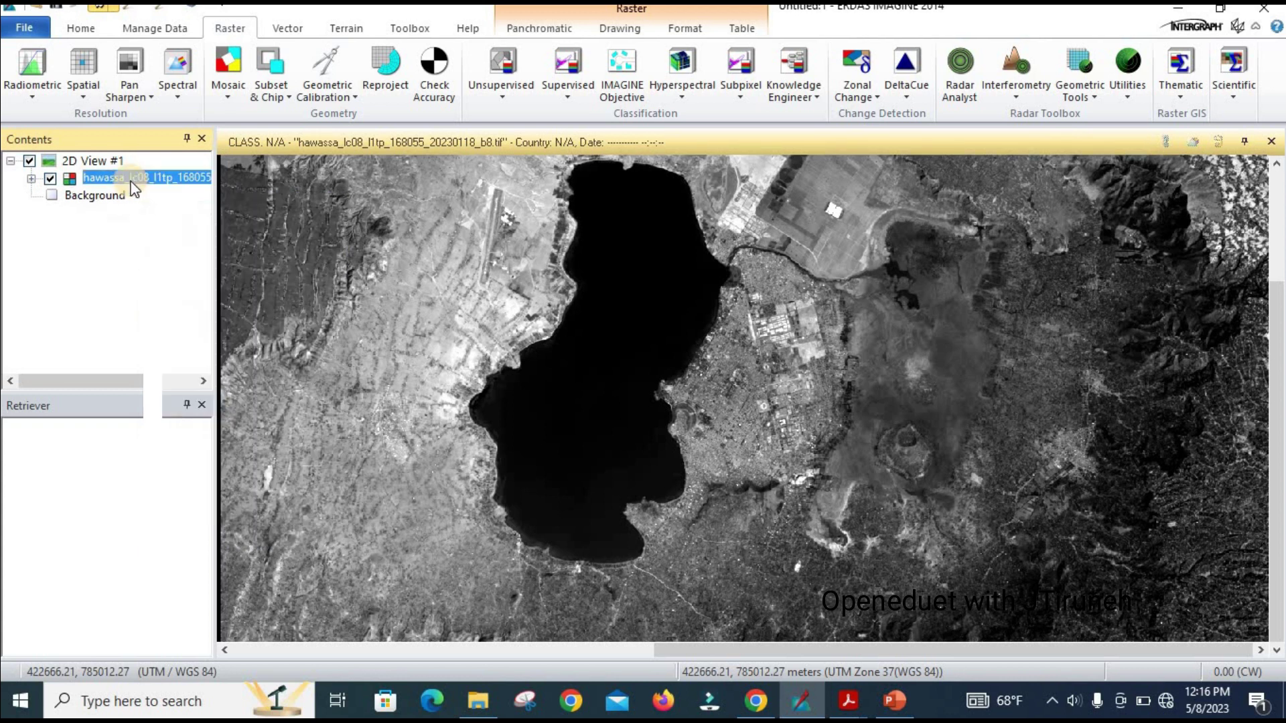
pyautogui.rightClick(132, 183)
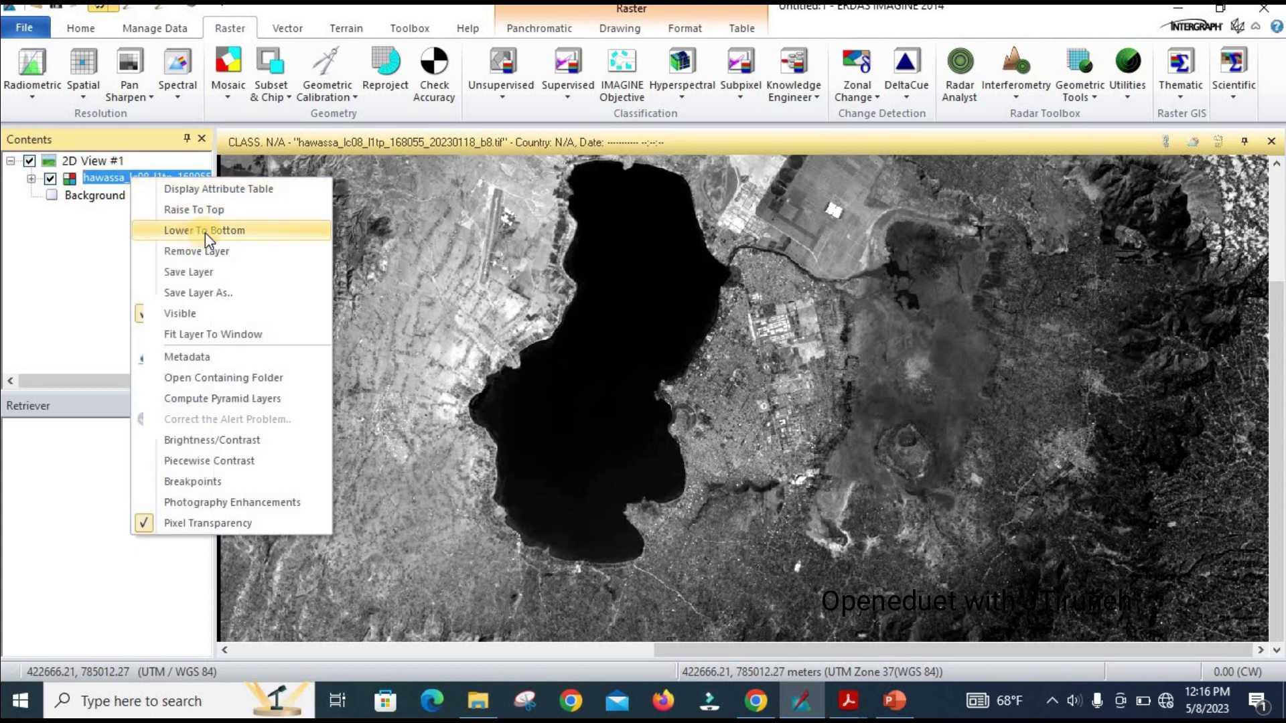
pyautogui.click(204, 252)
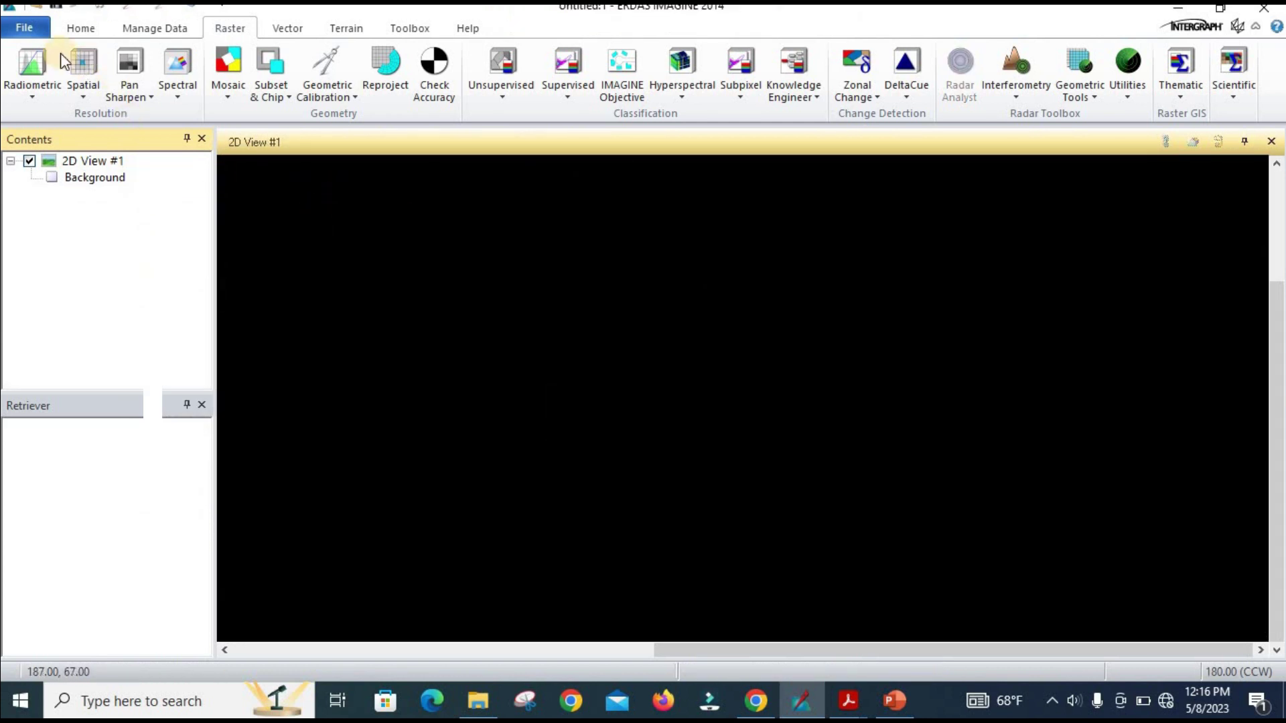
# Reload 1_Hawassa_2023_LS8_C2L2_B2B7.tif into 2D View #1.
pyautogui.click(33, 21)
pyautogui.click(53, 100)
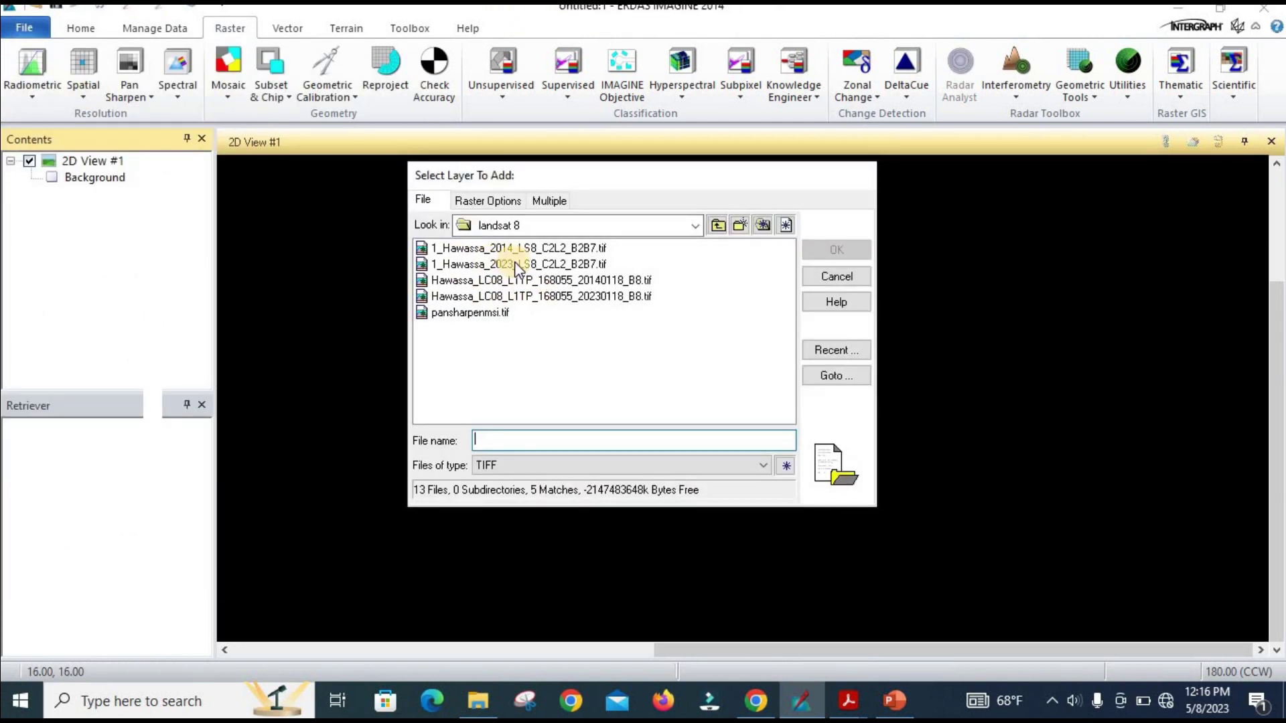
pyautogui.click(517, 263)
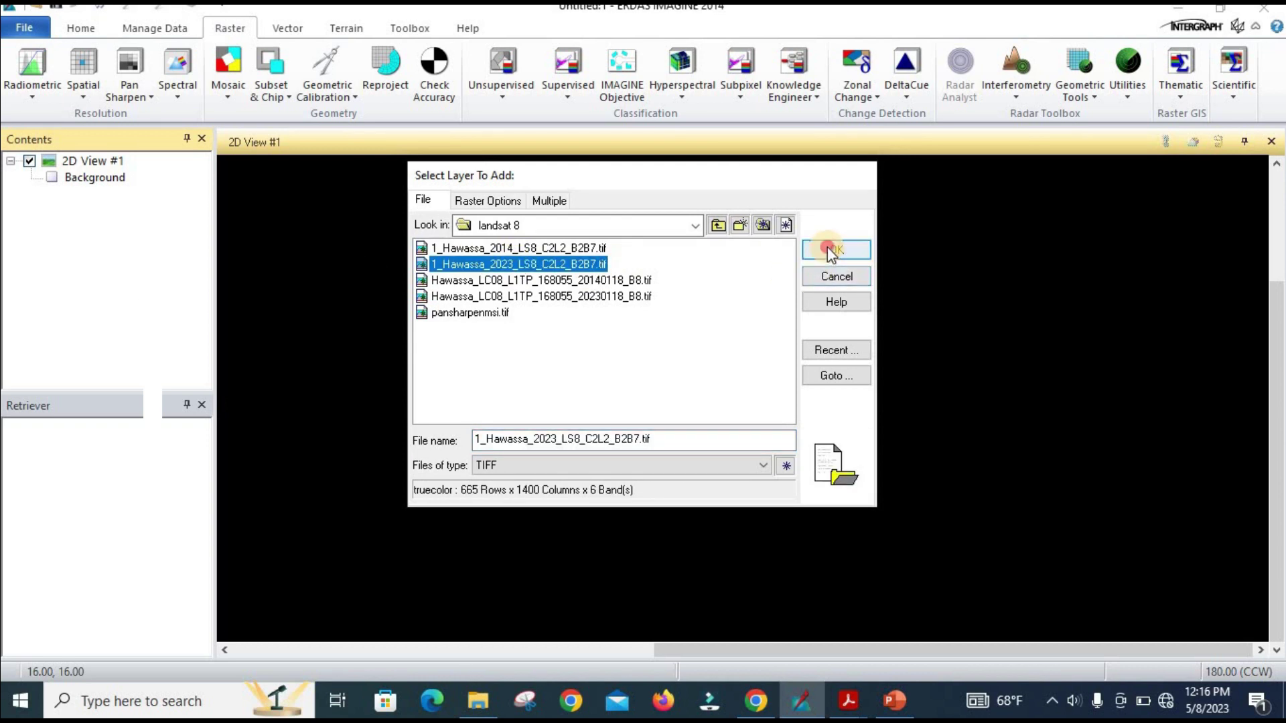
pyautogui.click(833, 250)
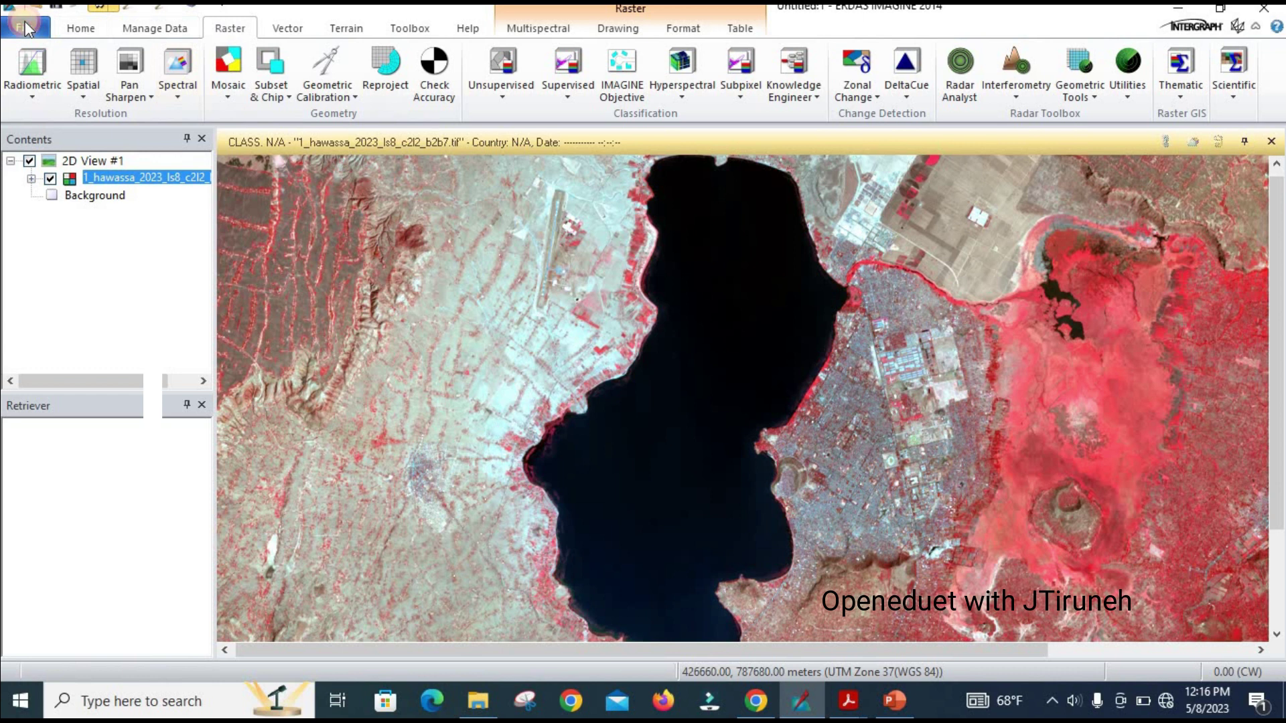
# Browse to D:\DIP Assignment\pansharpen\pansharpen.tif, then cancel adding it to this view.
pyautogui.click(25, 26)
pyautogui.moveTo(71, 73)
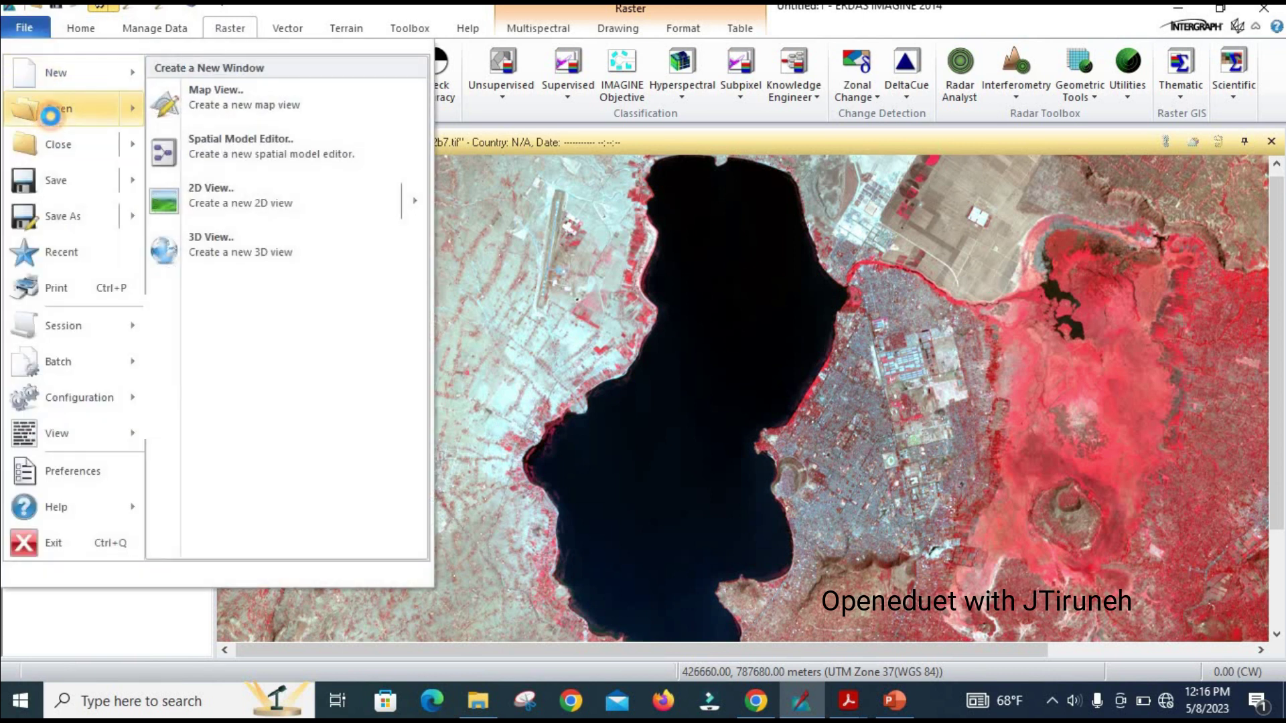
pyautogui.click(58, 108)
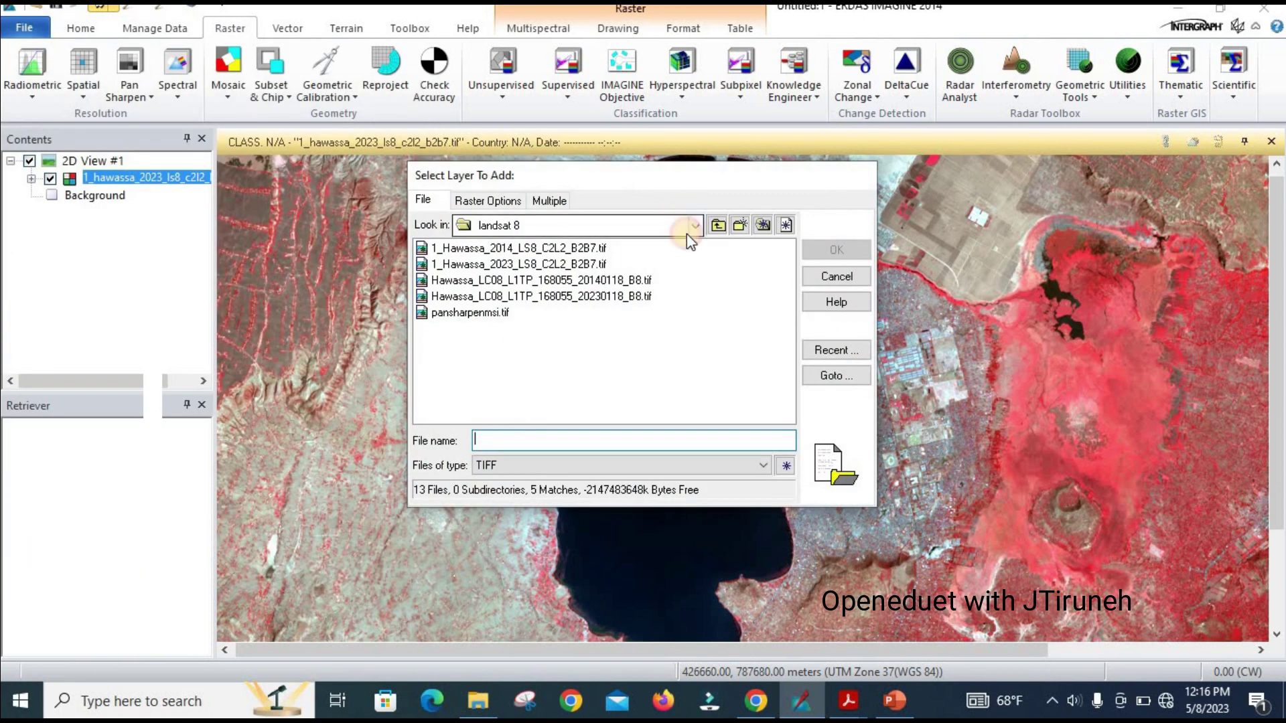
pyautogui.click(694, 223)
pyautogui.click(513, 263)
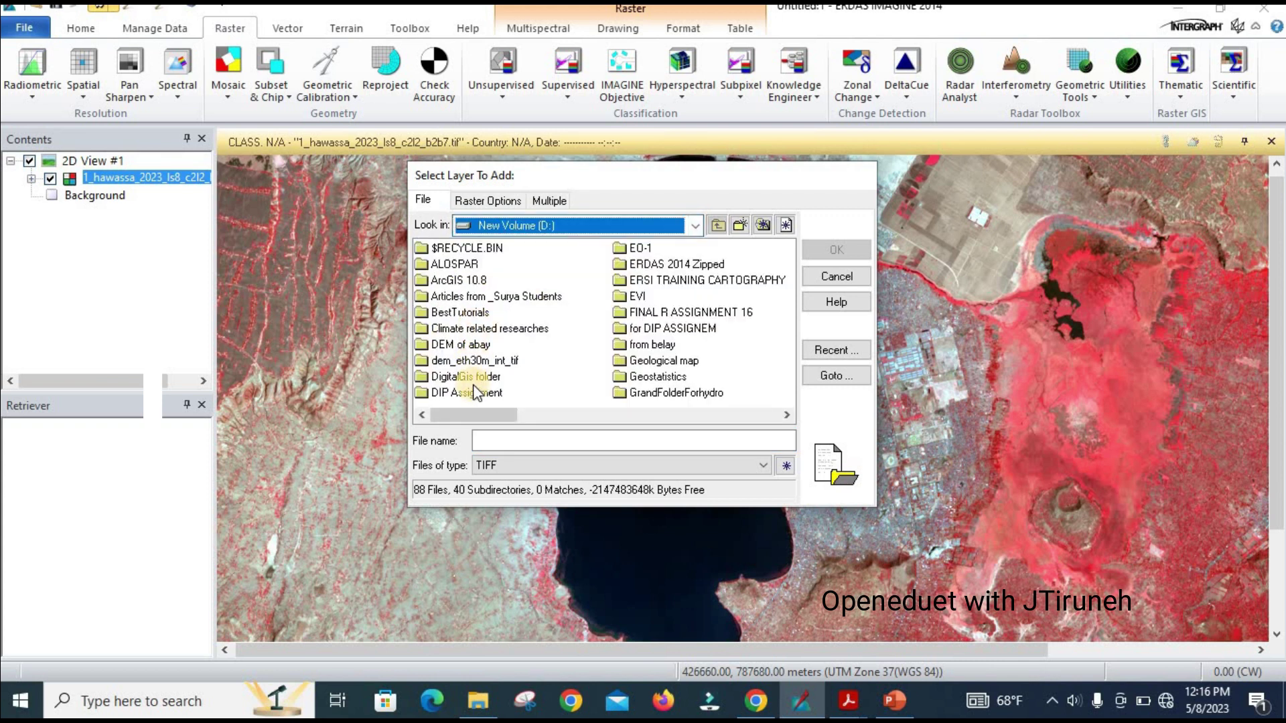
pyautogui.doubleClick(473, 393)
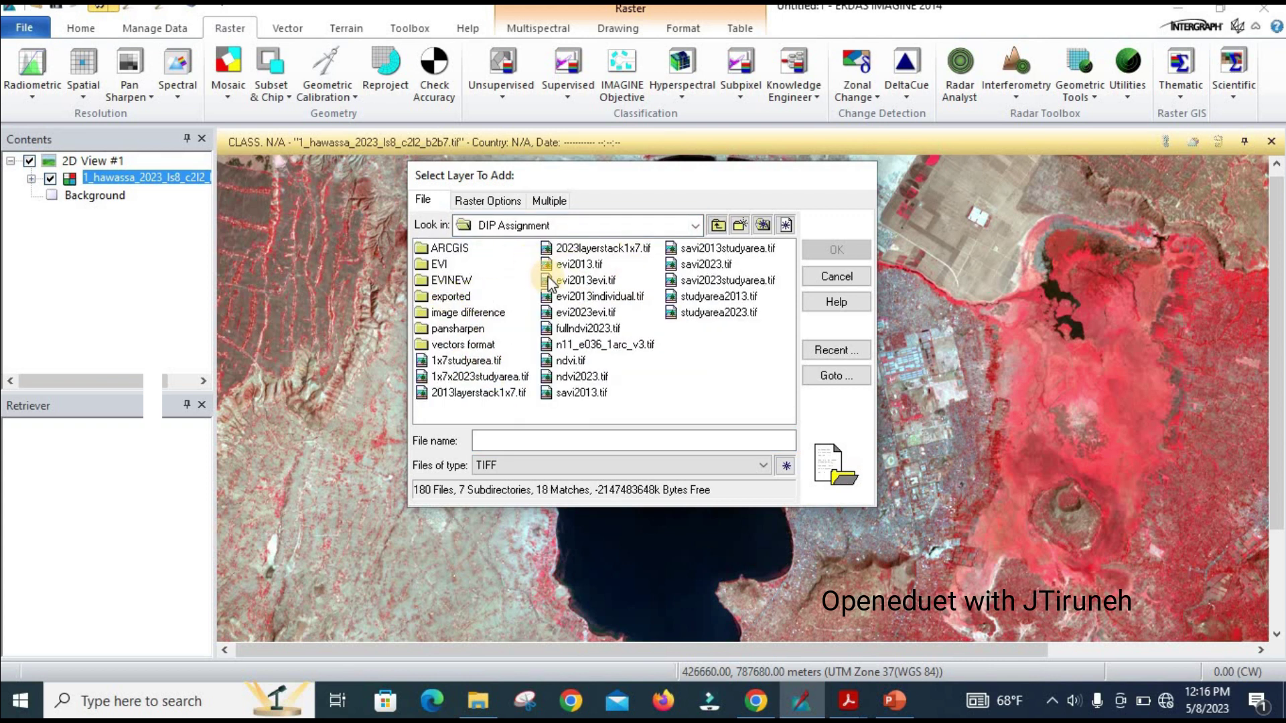
pyautogui.doubleClick(457, 329)
pyautogui.click(463, 248)
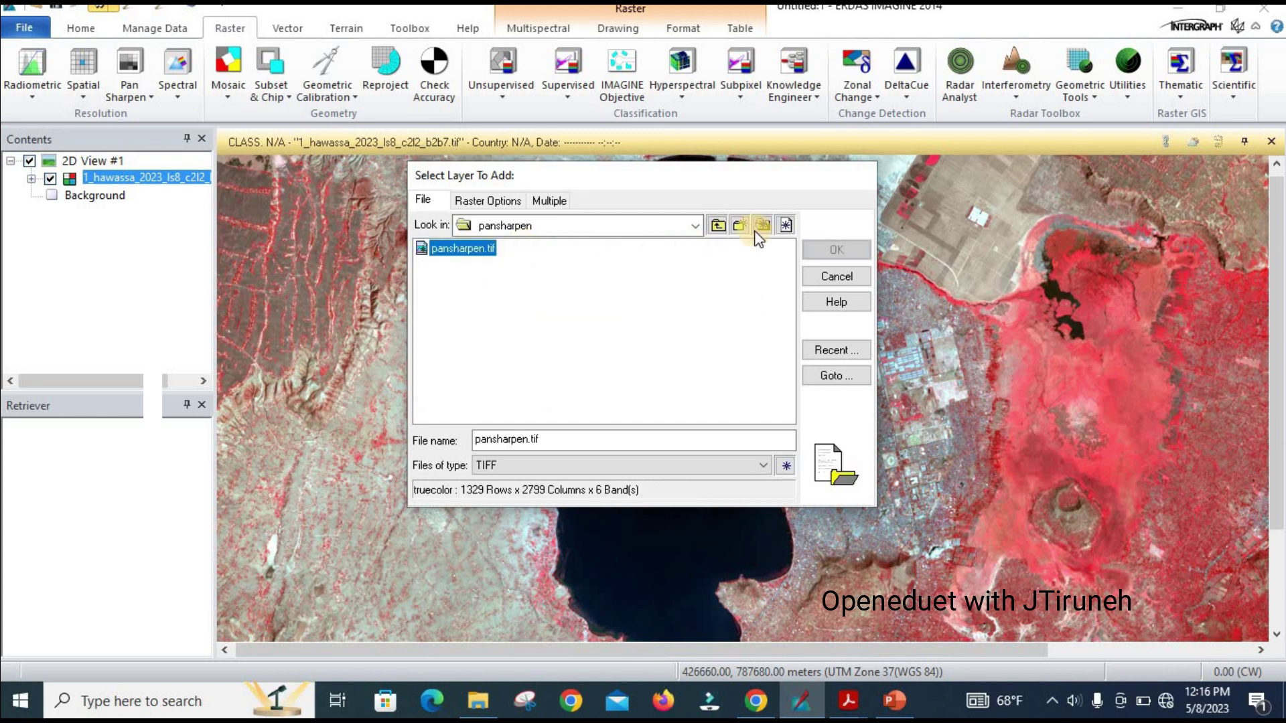
pyautogui.click(836, 277)
pyautogui.click(24, 28)
pyautogui.moveTo(70, 72)
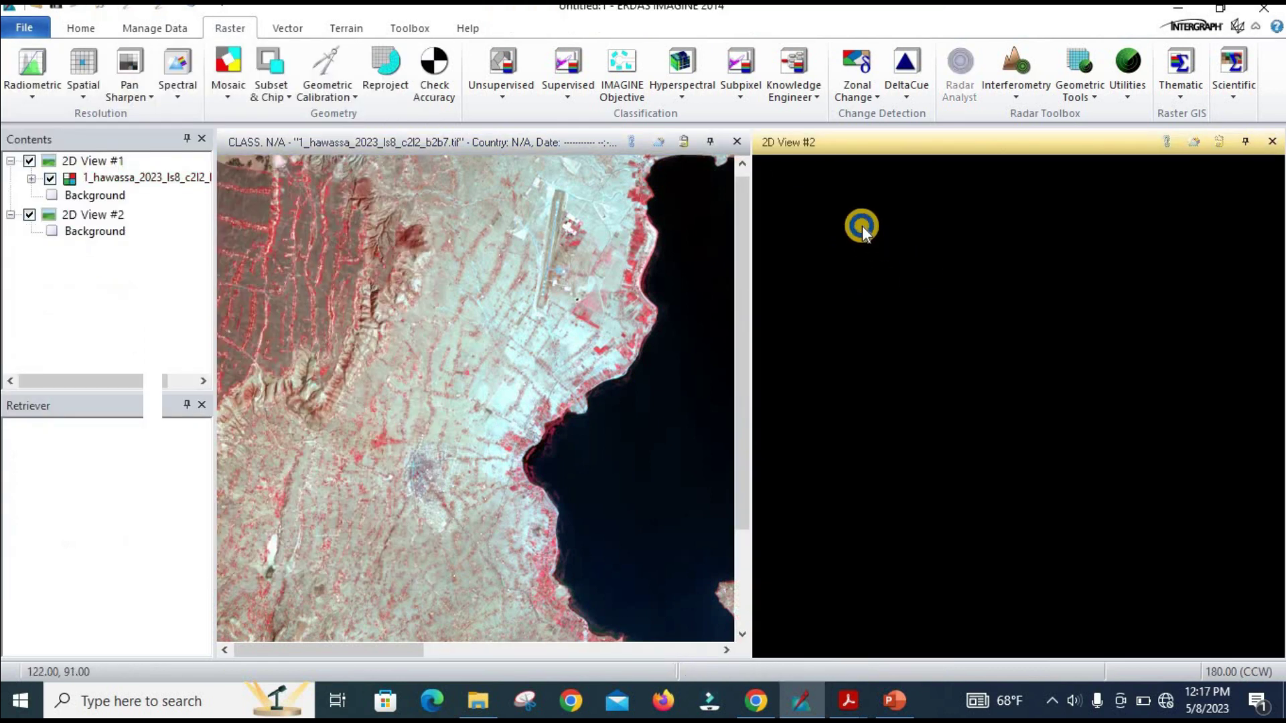
# Load D:\DIP Assignment\pansharpen\pansharpen.tif into the empty second 2D view.
pyautogui.rightClick(862, 227)
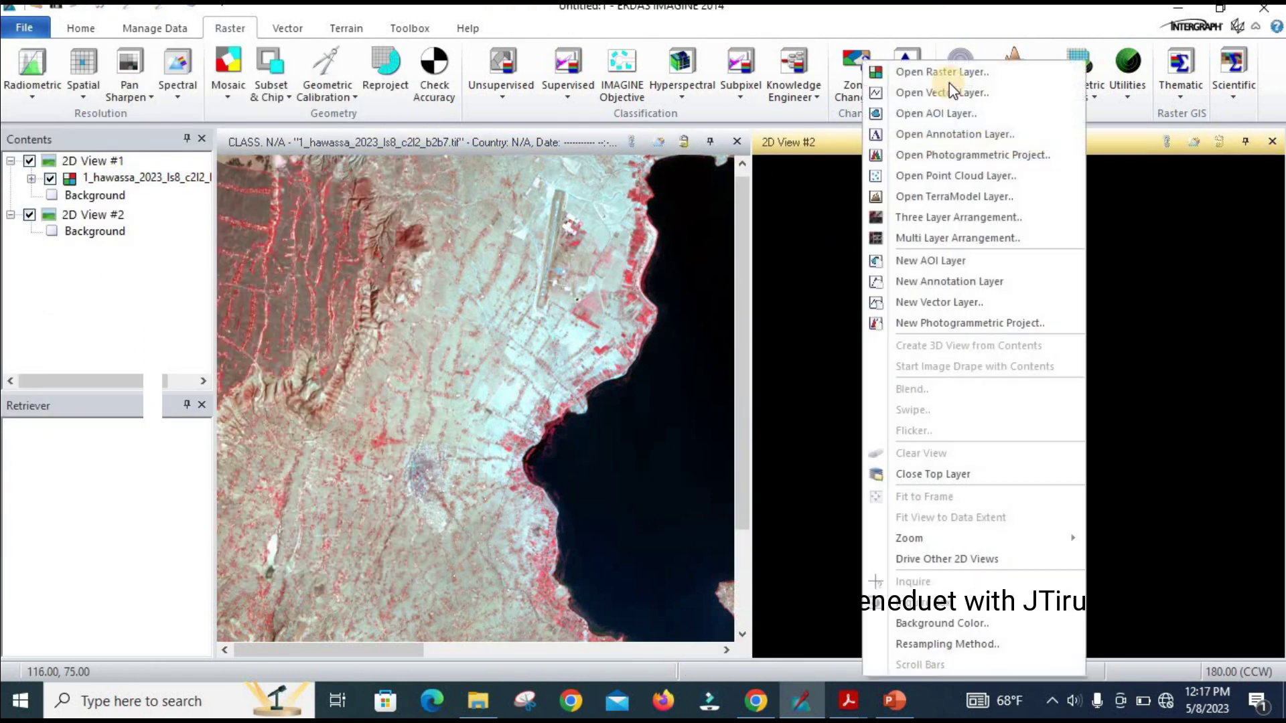
pyautogui.click(954, 82)
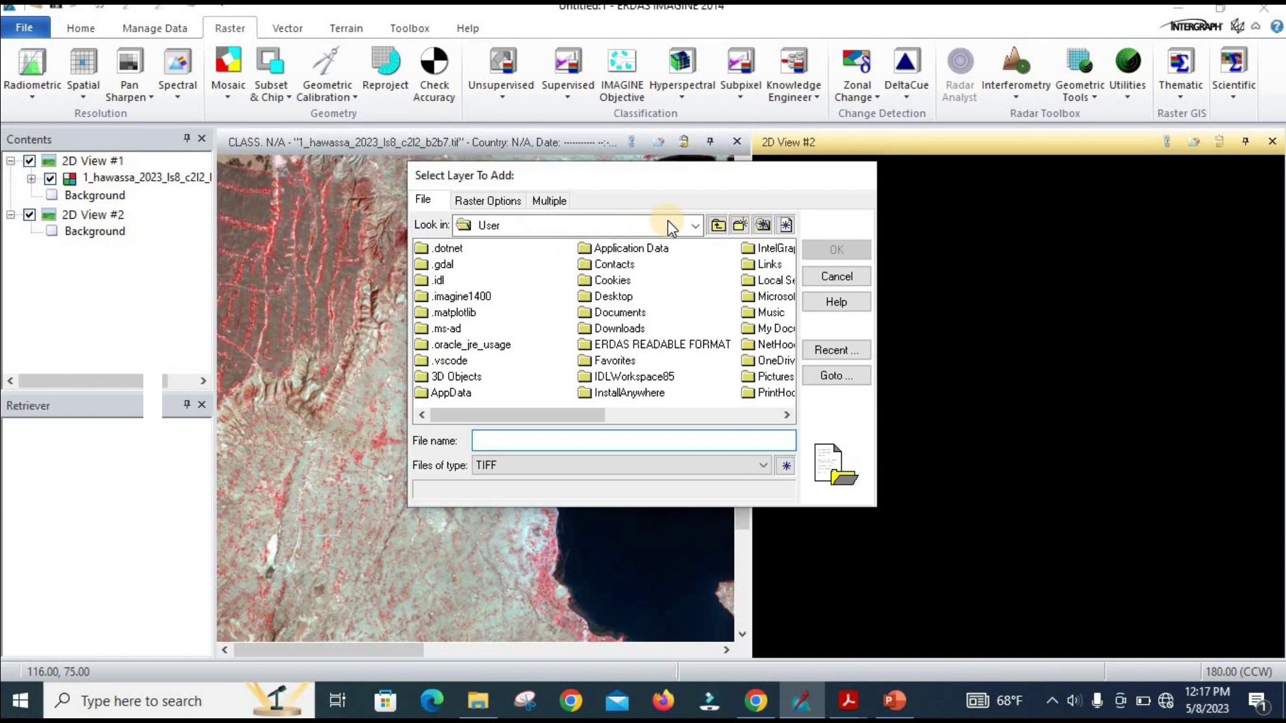
pyautogui.click(693, 225)
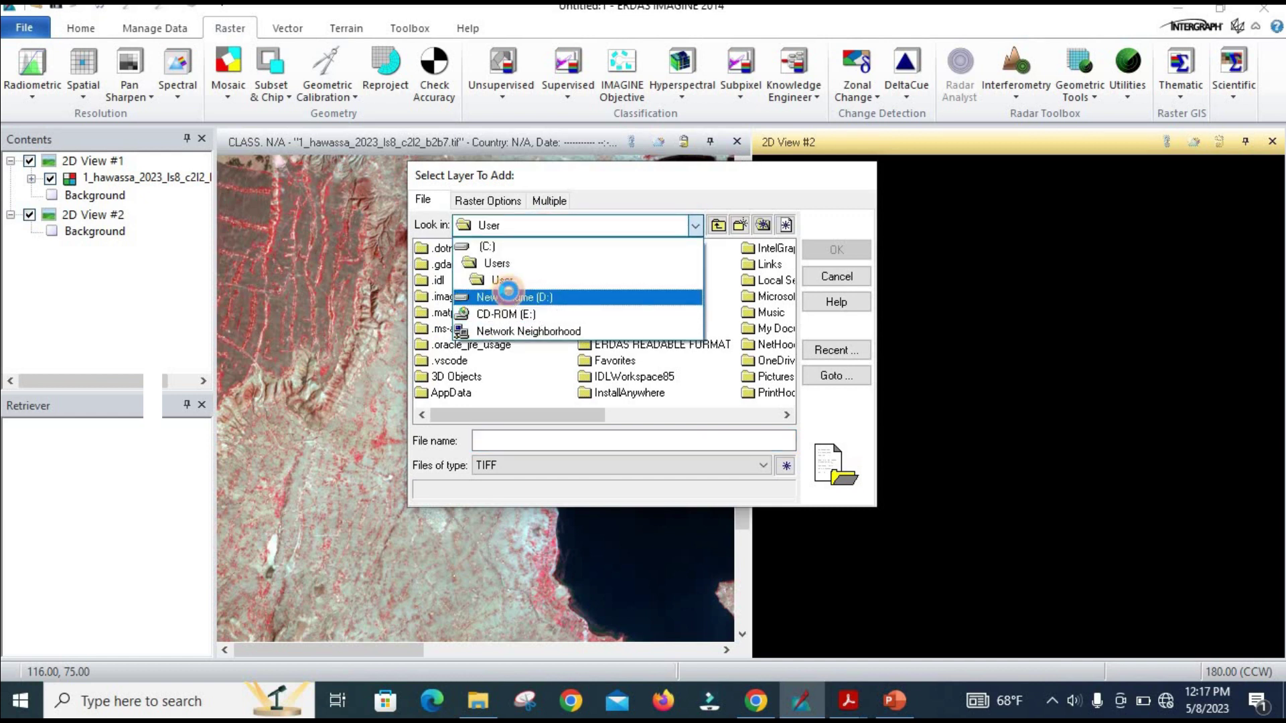
pyautogui.click(512, 296)
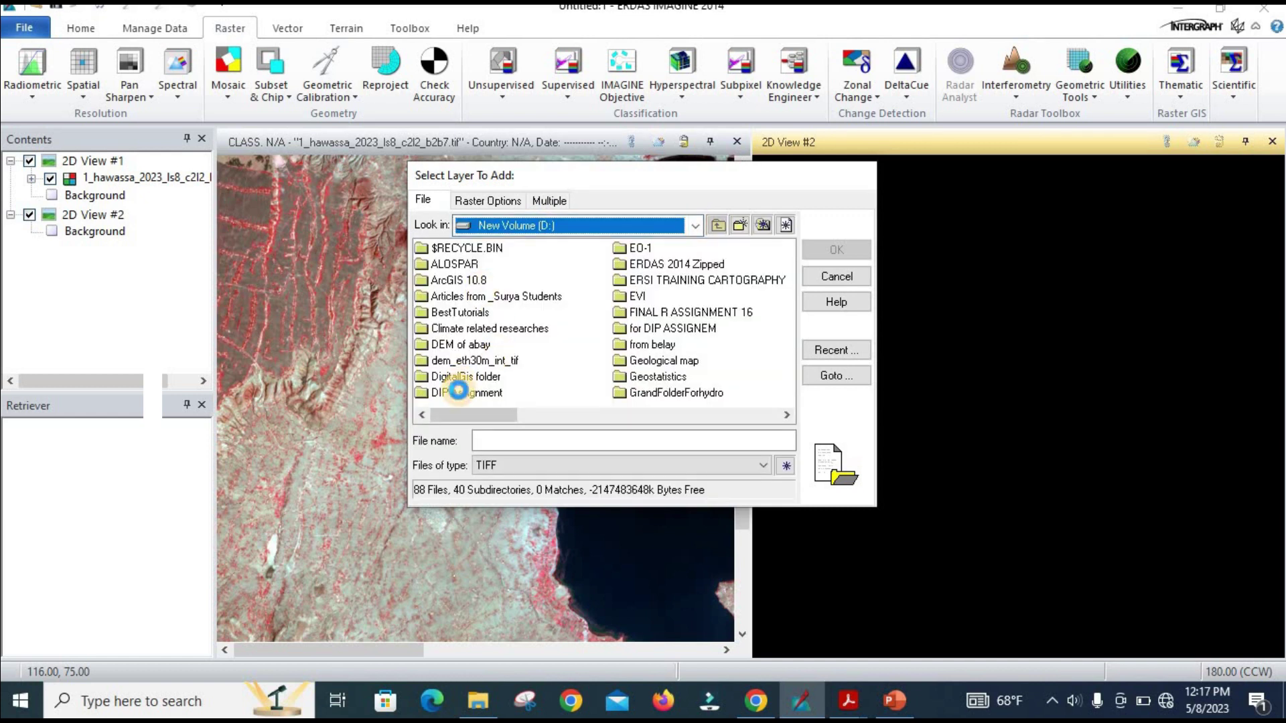
pyautogui.doubleClick(458, 392)
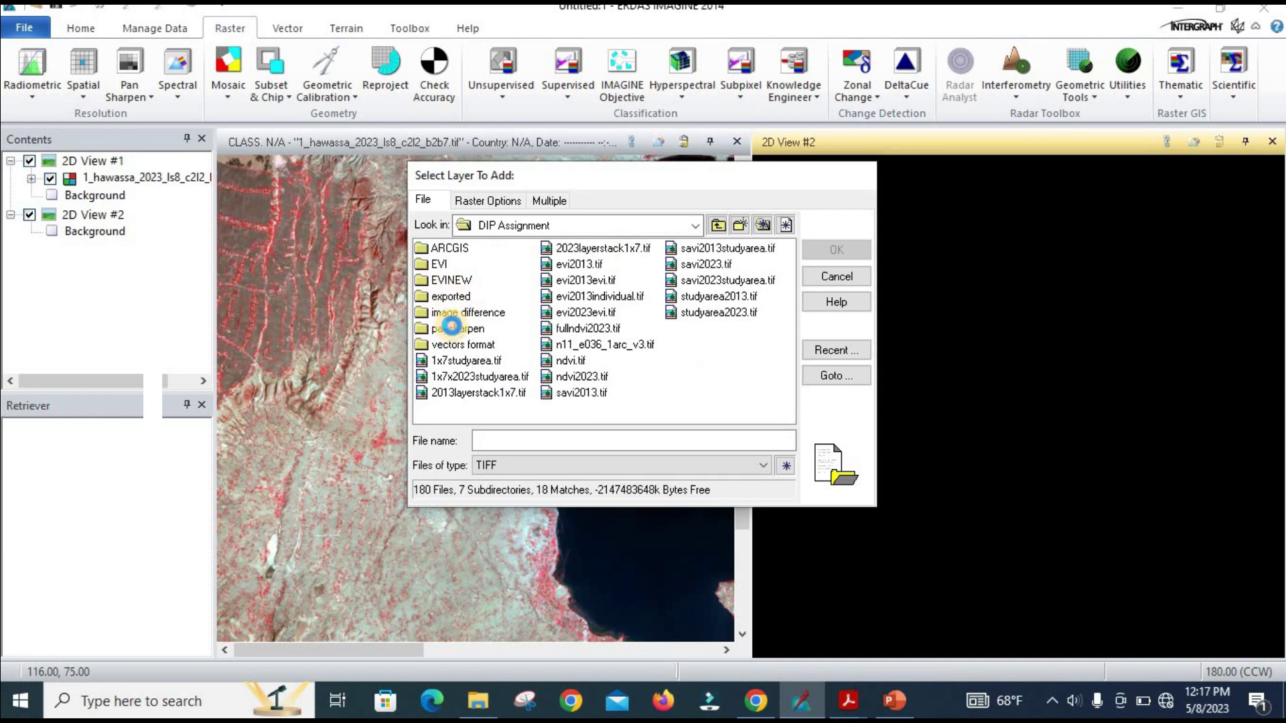
pyautogui.doubleClick(457, 329)
pyautogui.click(462, 248)
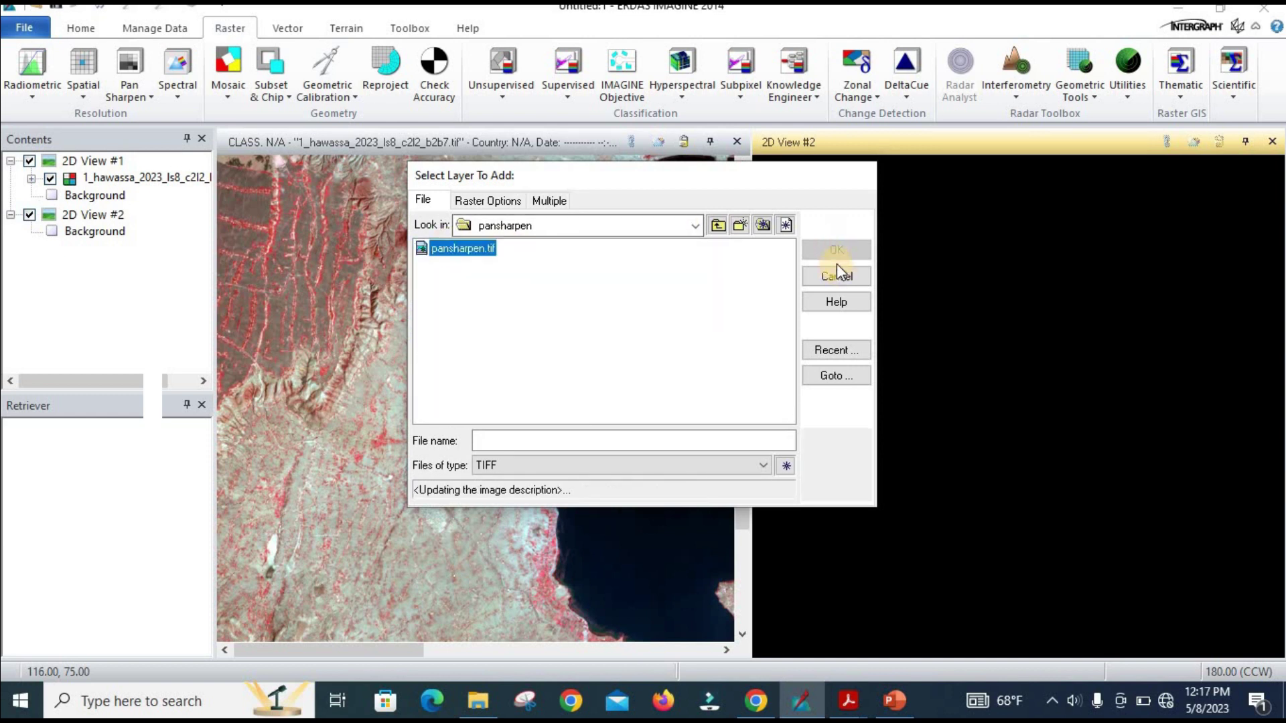
pyautogui.click(837, 251)
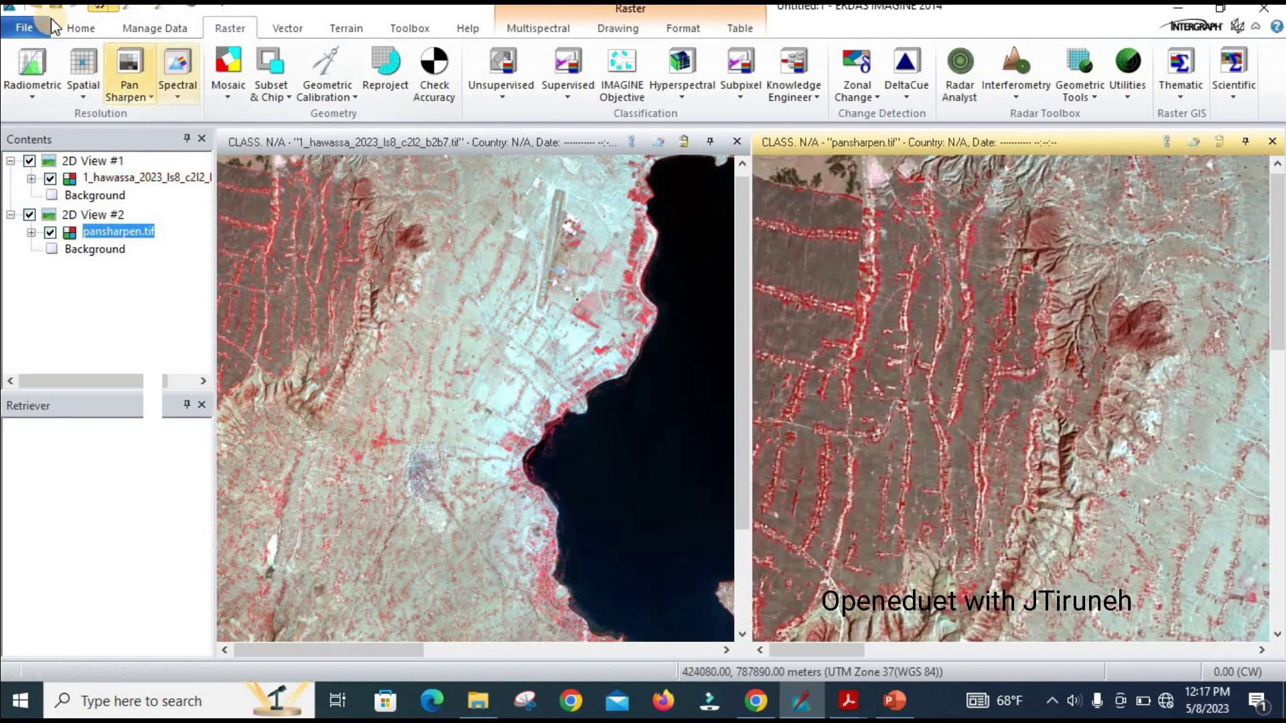
# Link both views, equalize their scales, and select the Pan tool in the left view.
pyautogui.click(81, 27)
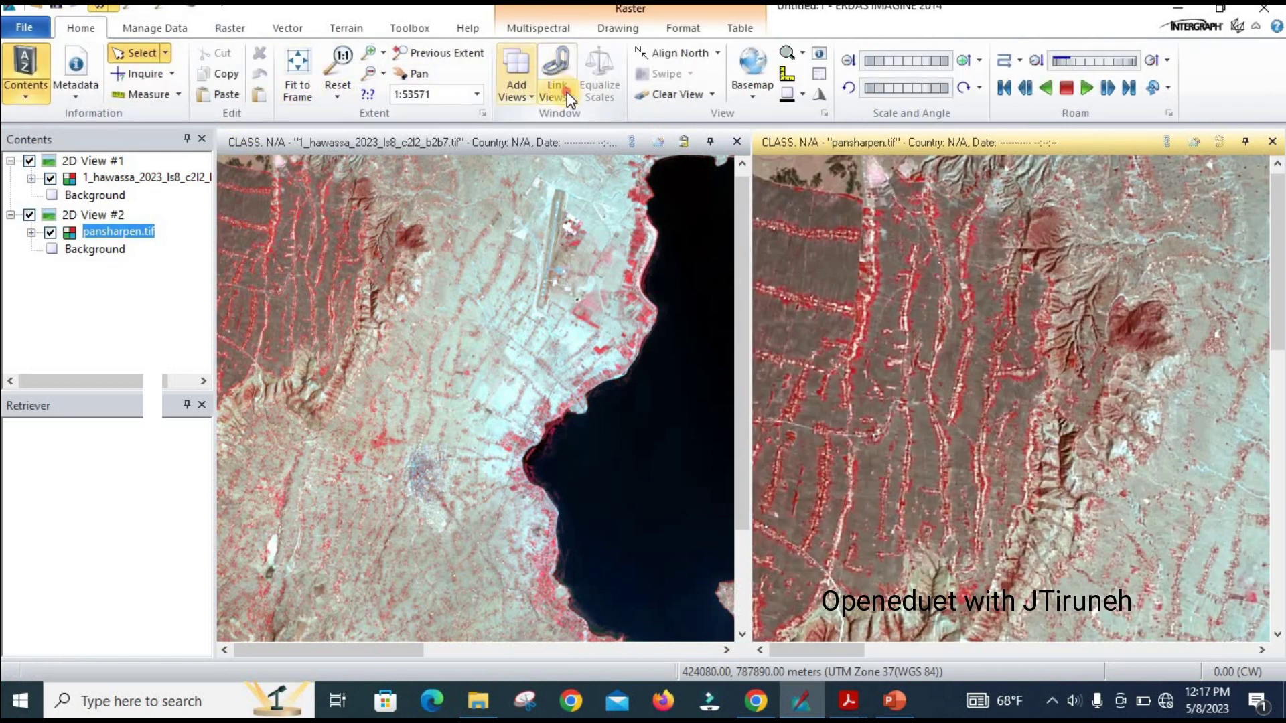
pyautogui.click(567, 91)
pyautogui.click(588, 120)
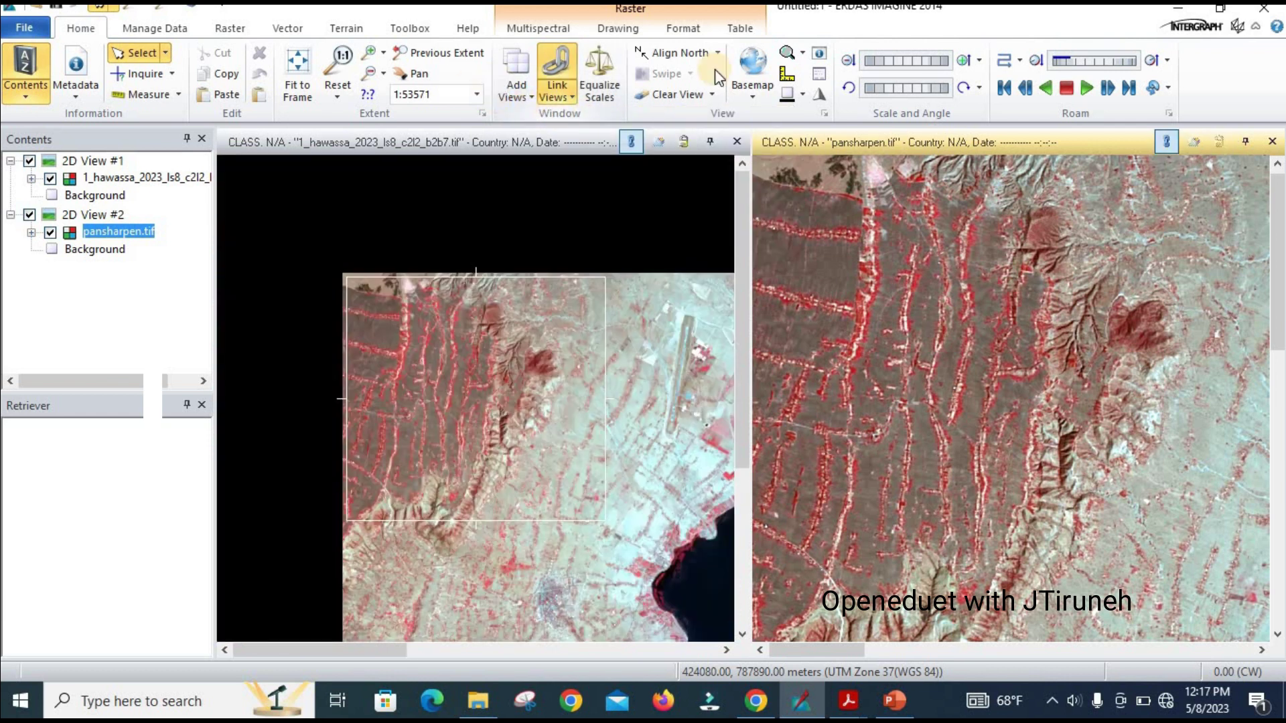
pyautogui.click(598, 85)
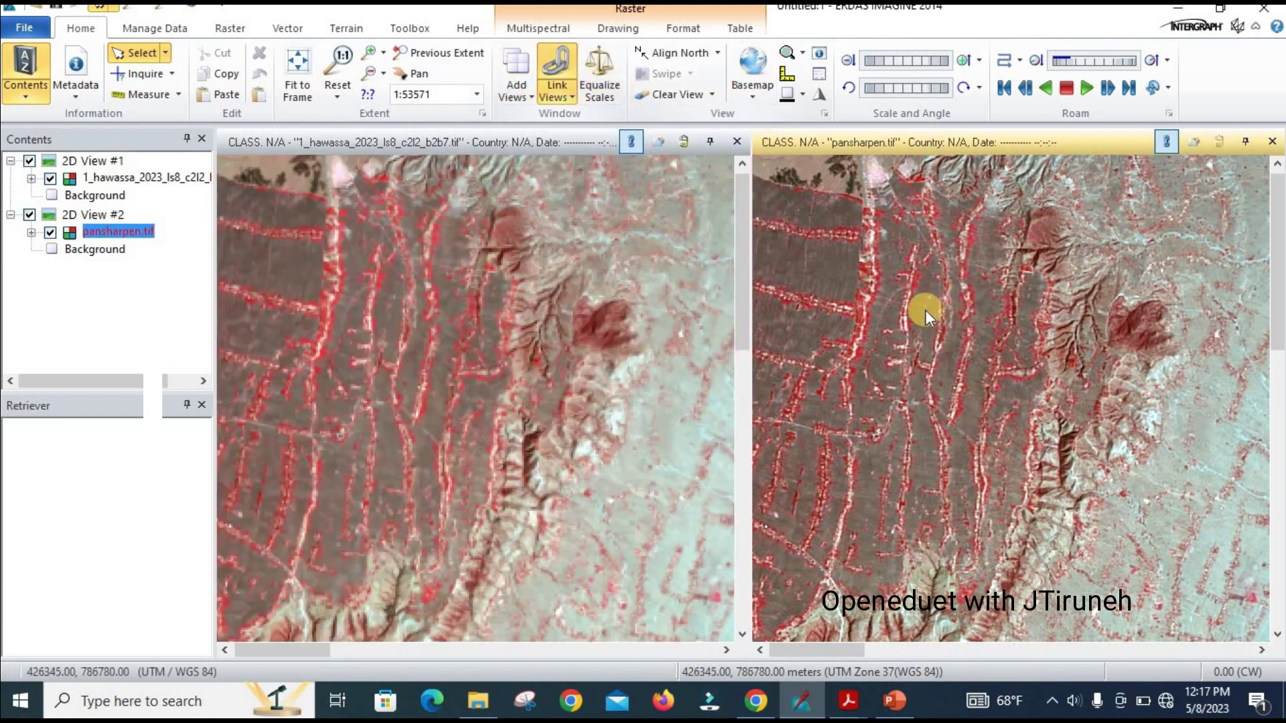
pyautogui.click(575, 328)
pyautogui.click(419, 73)
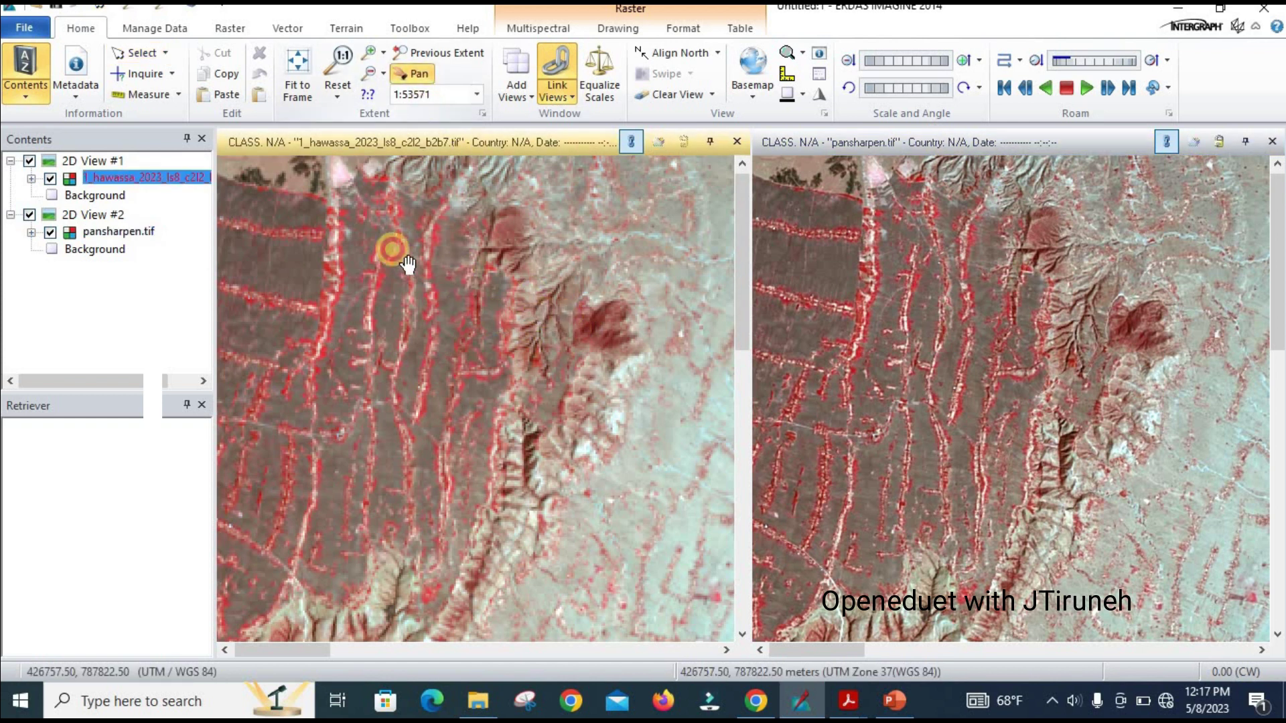
# Pan the linked views over the town's industrial complex and equalize their scales.
pyautogui.moveTo(364, 250); pyautogui.dragTo(490, 320)
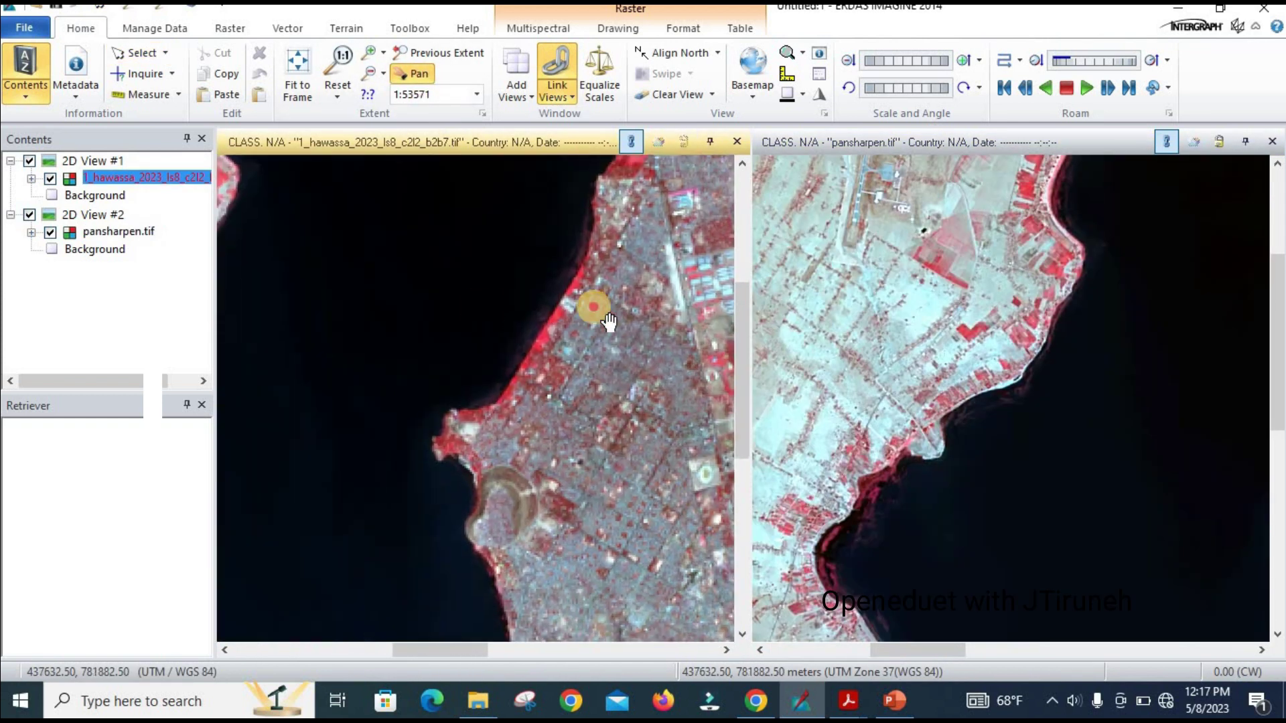
pyautogui.moveTo(331, 301); pyautogui.dragTo(506, 275)
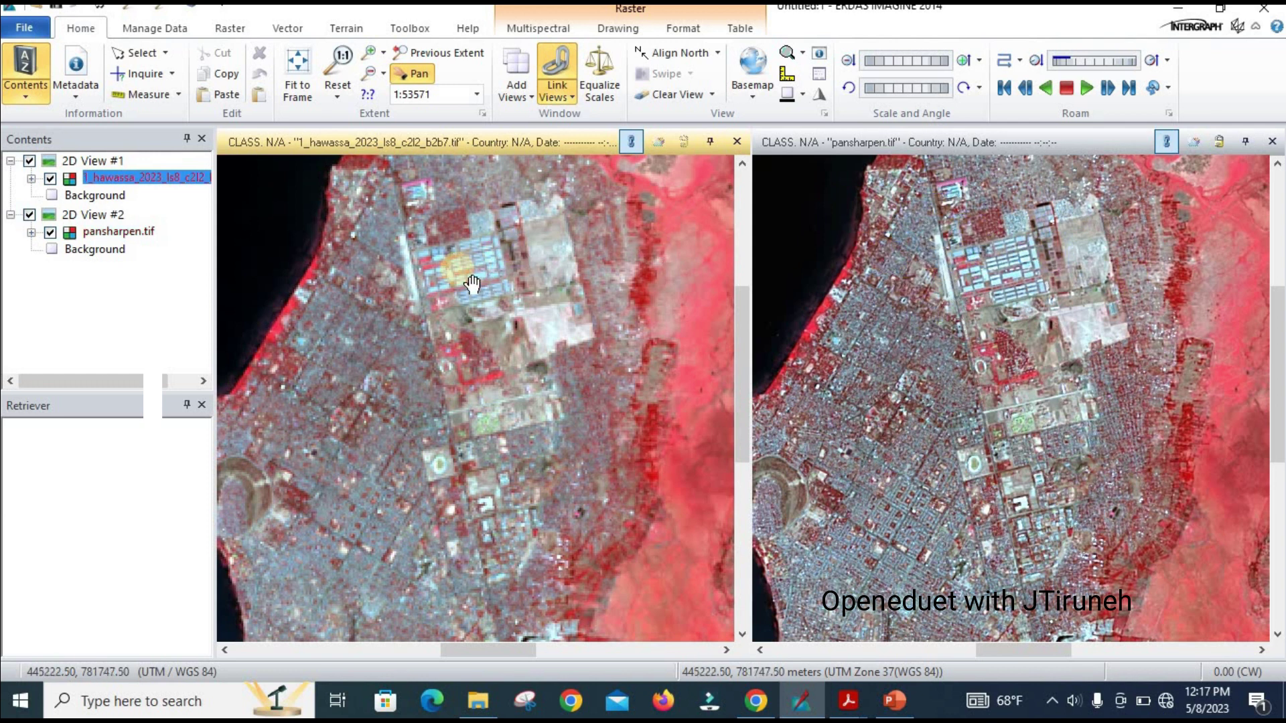
pyautogui.scroll(4, 499, 341)
pyautogui.scroll(3, 500, 347)
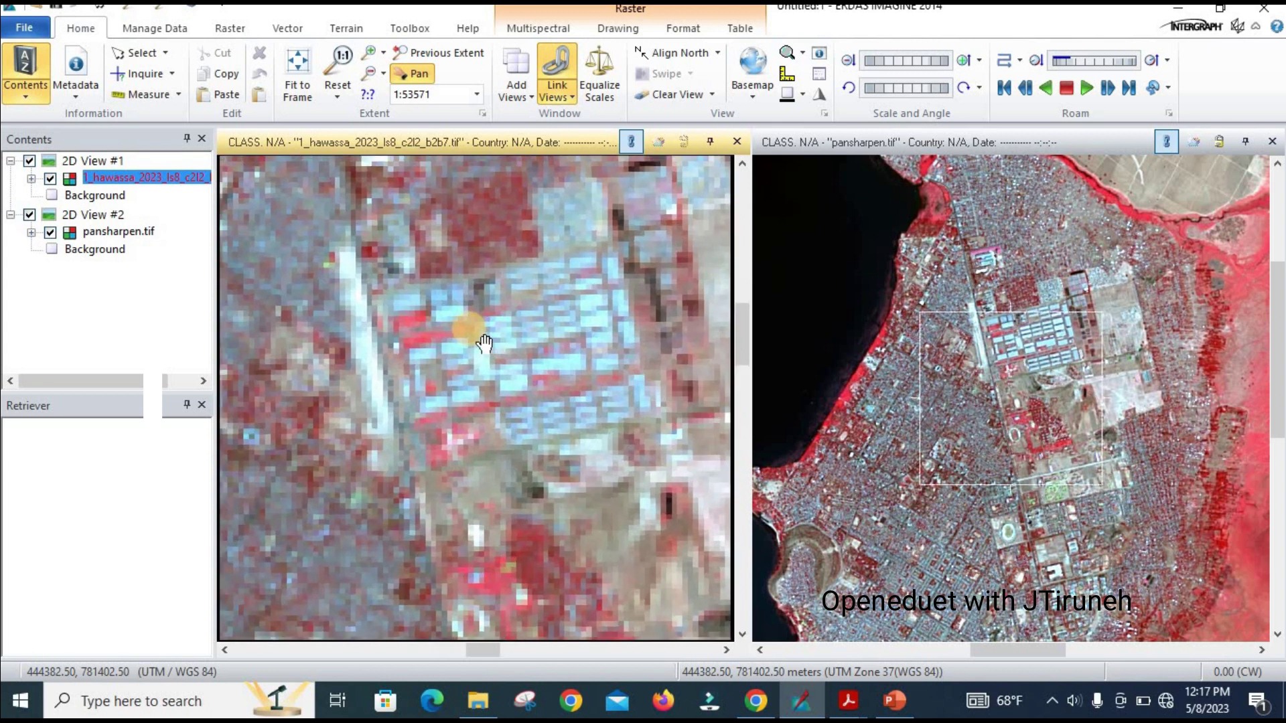
pyautogui.click(599, 77)
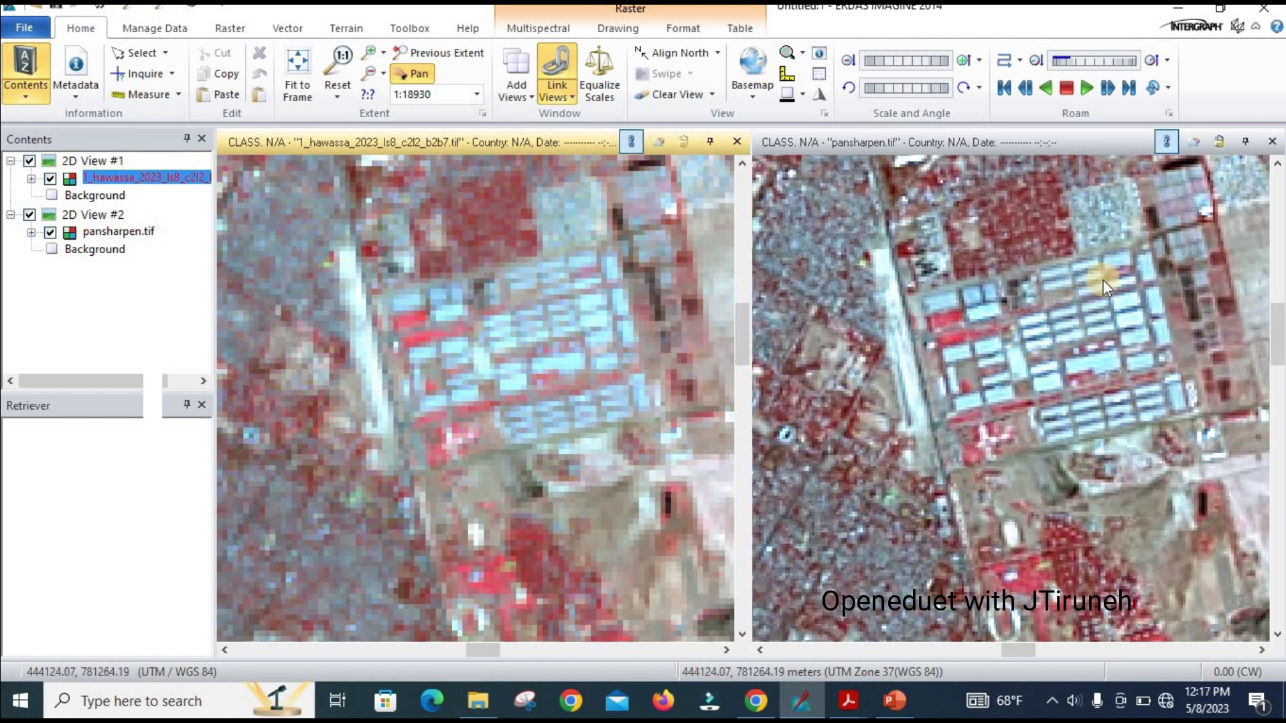
pyautogui.scroll(-2, 1055, 326)
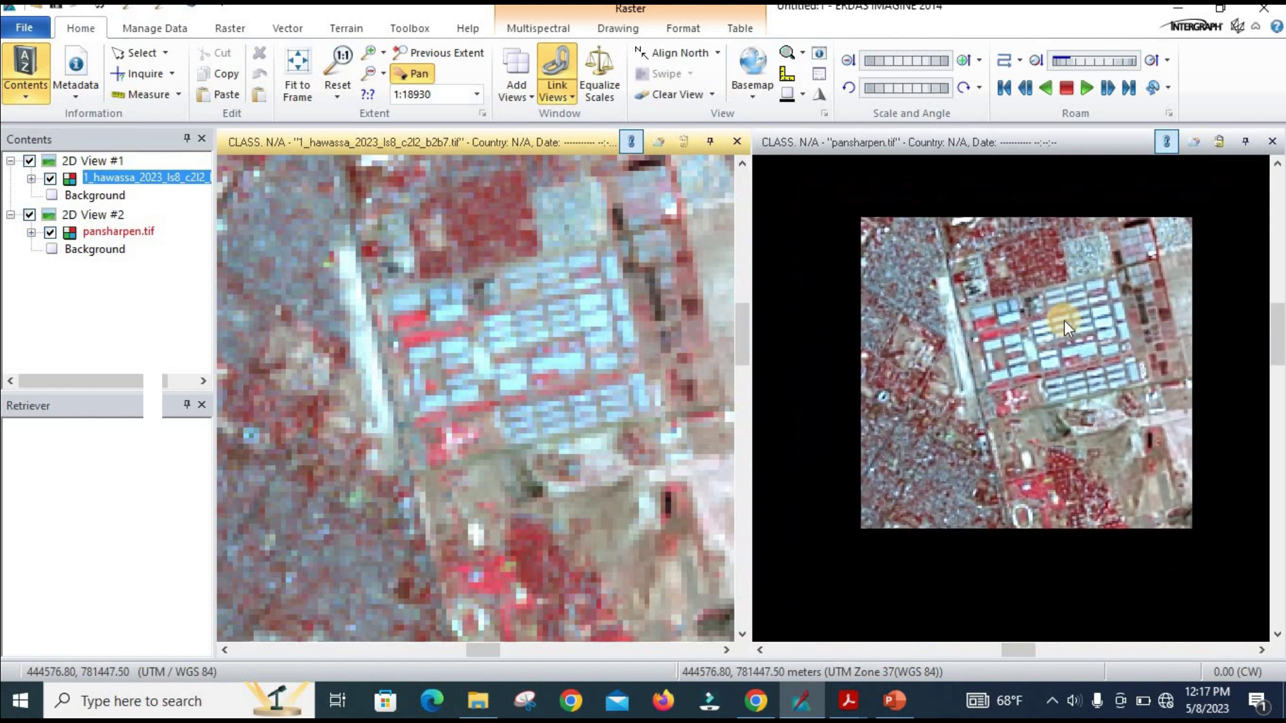